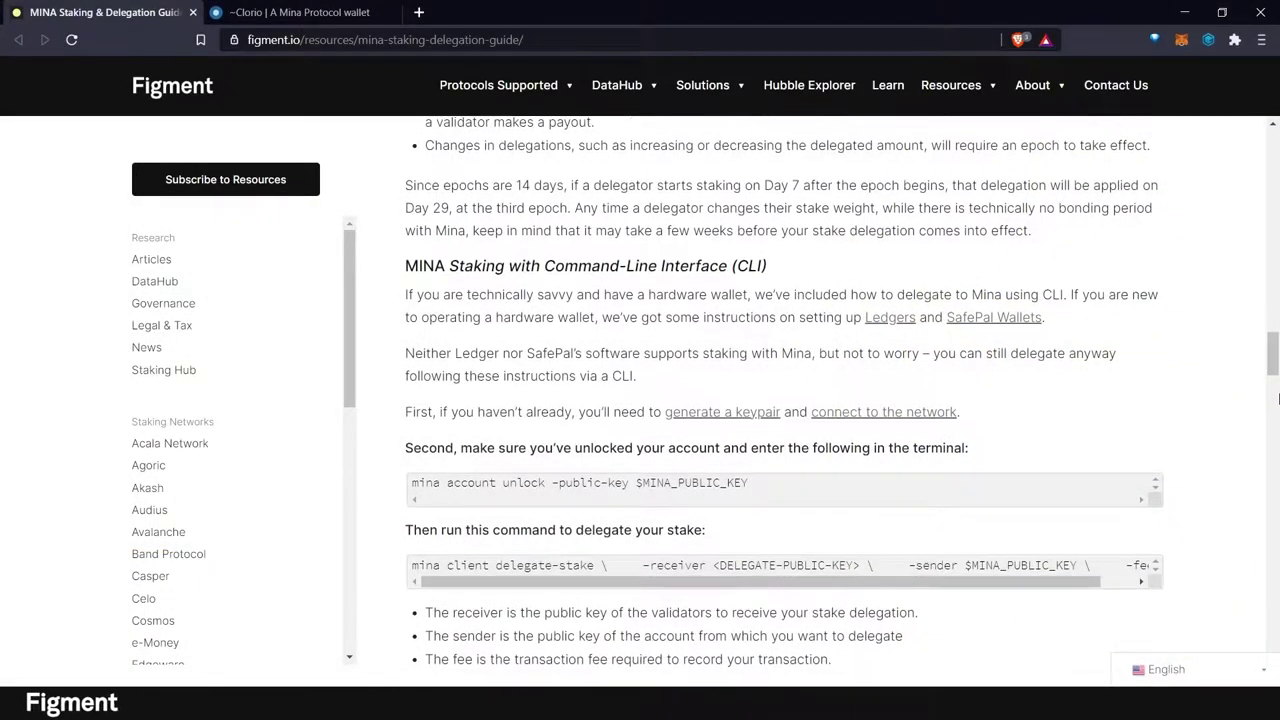
# Go to the Clorio wallet page, open a blank Notepad document for notes and minimize it.
pyautogui.scroll(-1, 1277, 399)
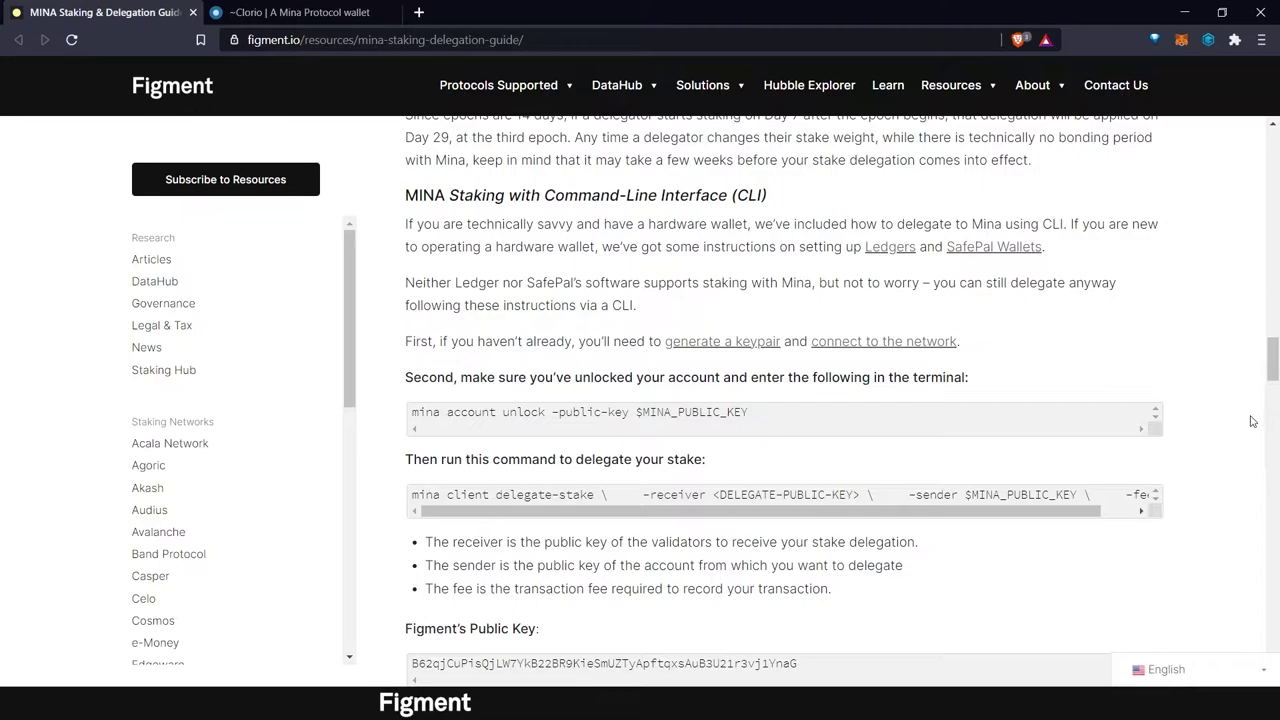
pyautogui.click(305, 12)
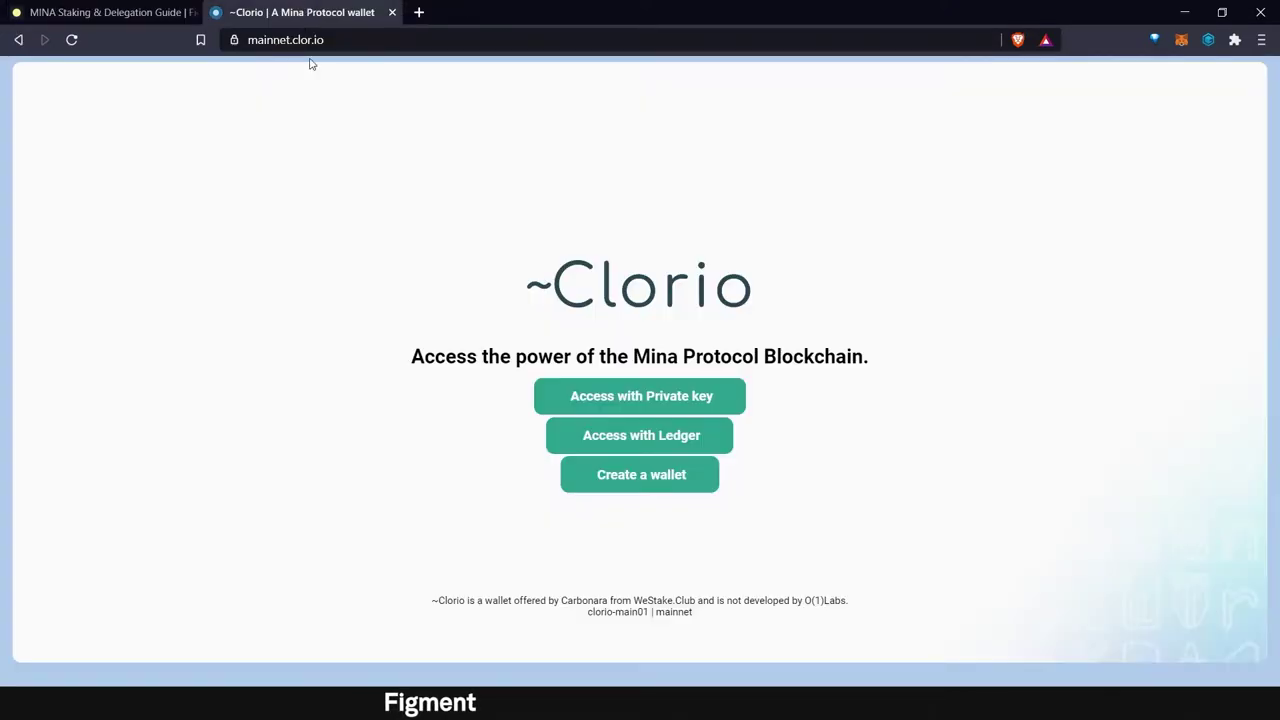
pyautogui.press('super')
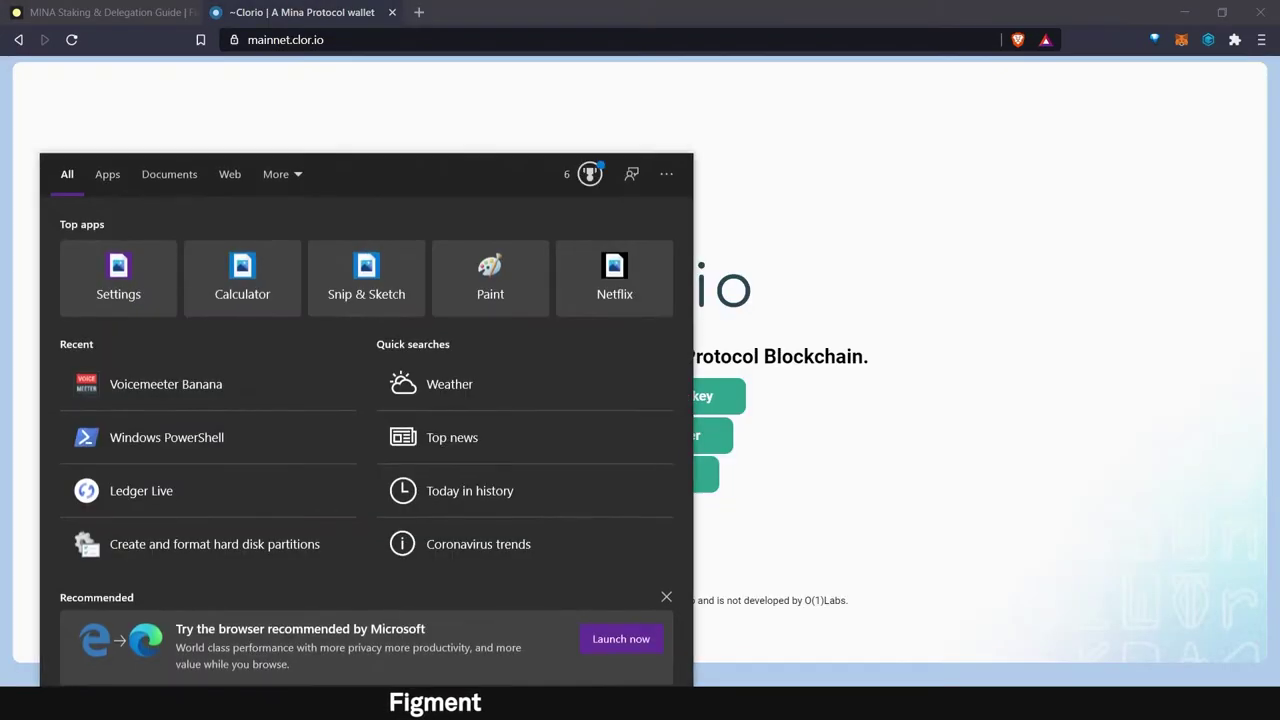
pyautogui.write('txt')
pyautogui.press('Return')
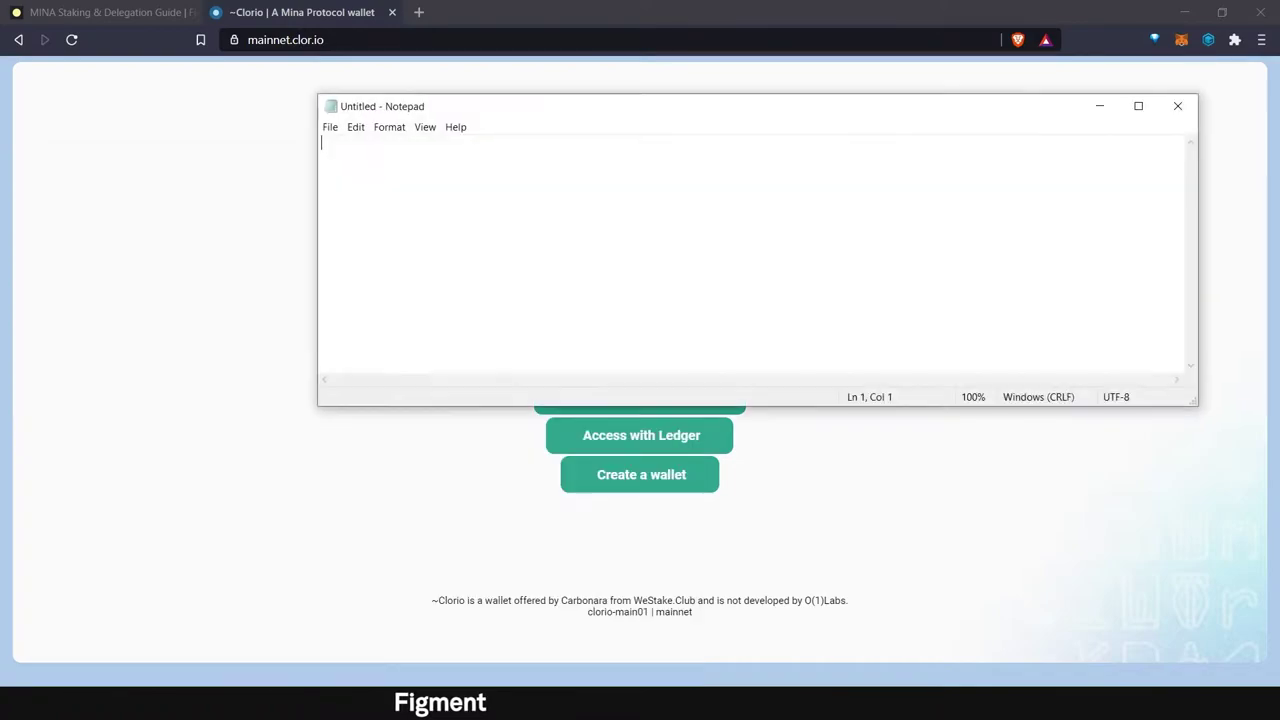
pyautogui.click(1099, 106)
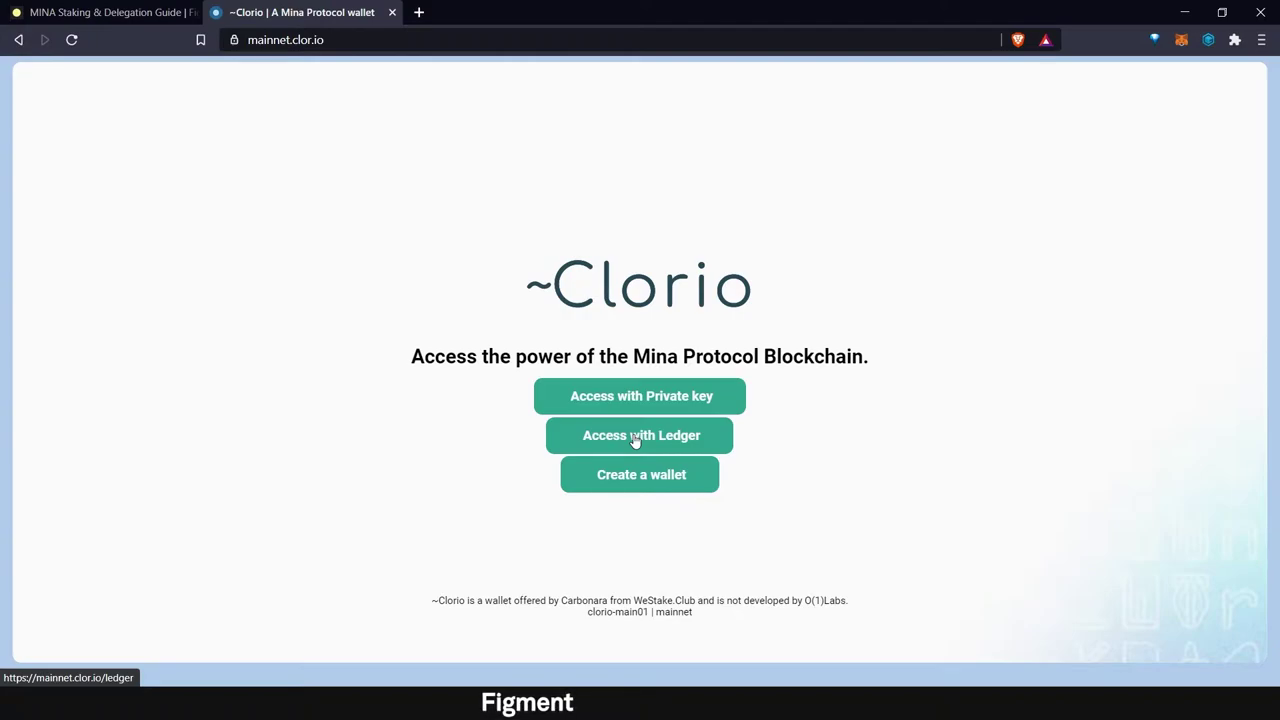
# Create a new wallet in Clorio and examine its generated address and private key.
pyautogui.click(648, 481)
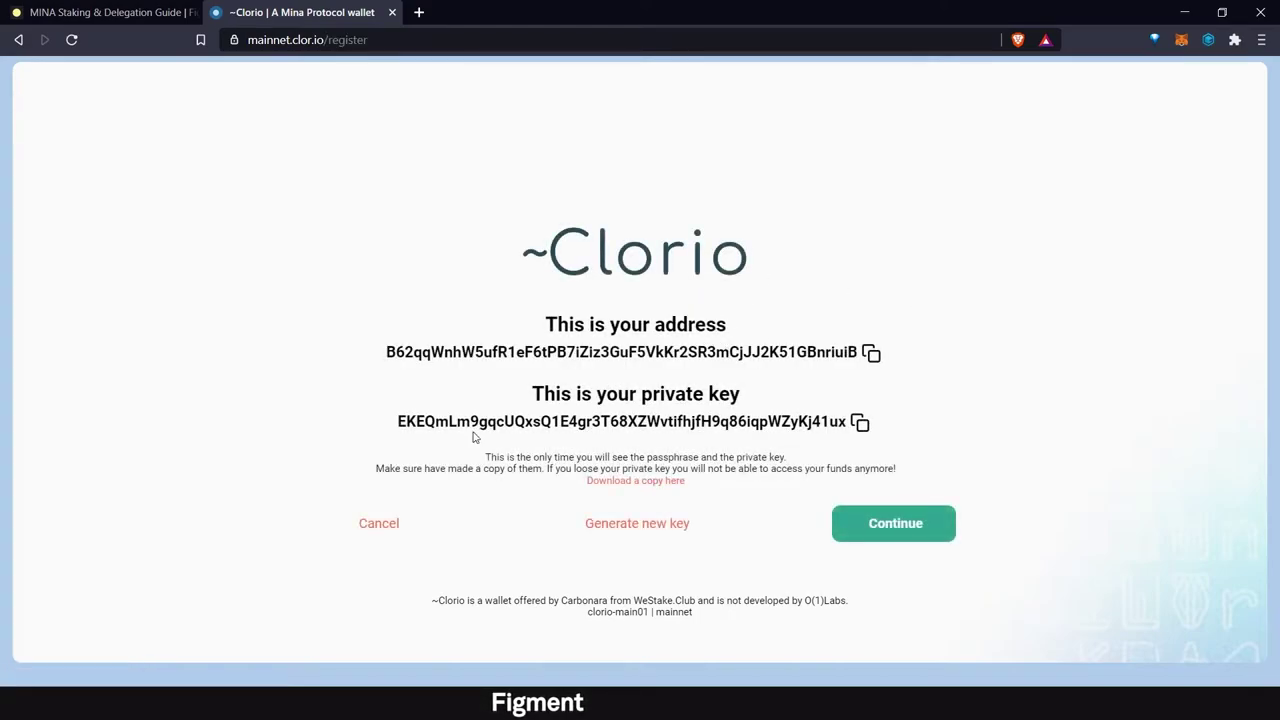
pyautogui.moveTo(363, 356); pyautogui.dragTo(862, 362)
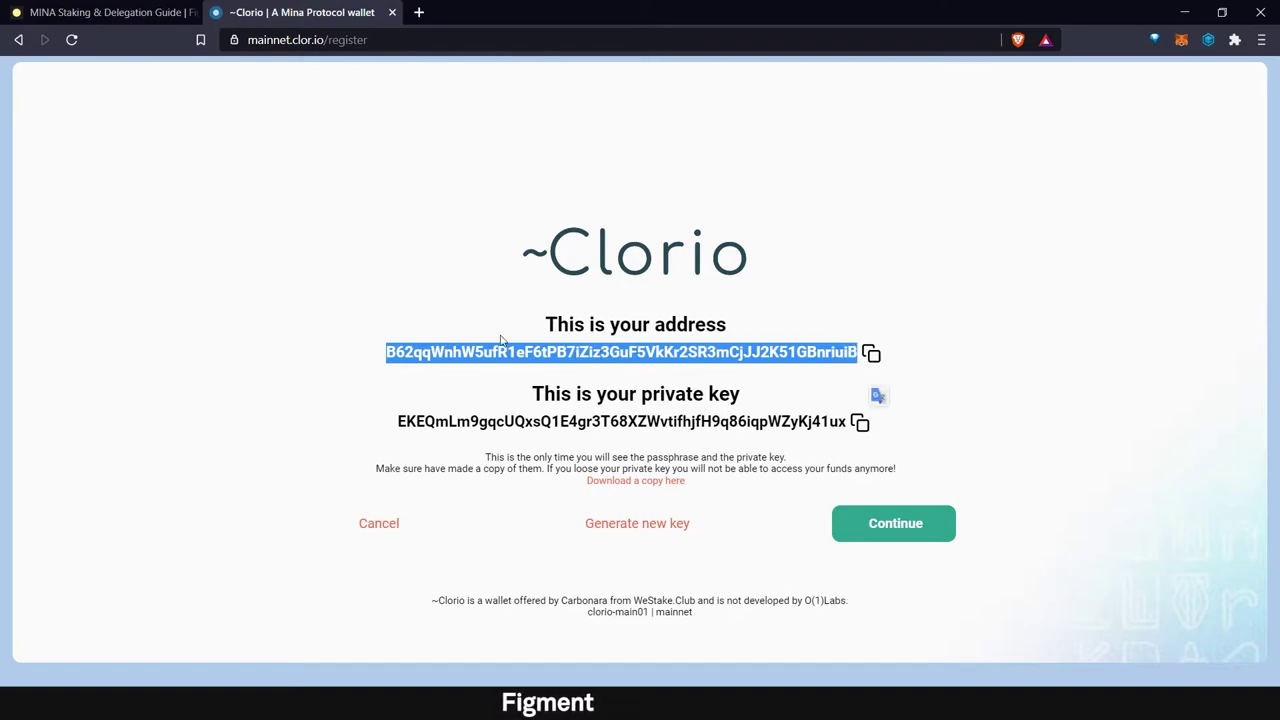
pyautogui.click(164, 331)
pyautogui.moveTo(396, 420); pyautogui.dragTo(1003, 417)
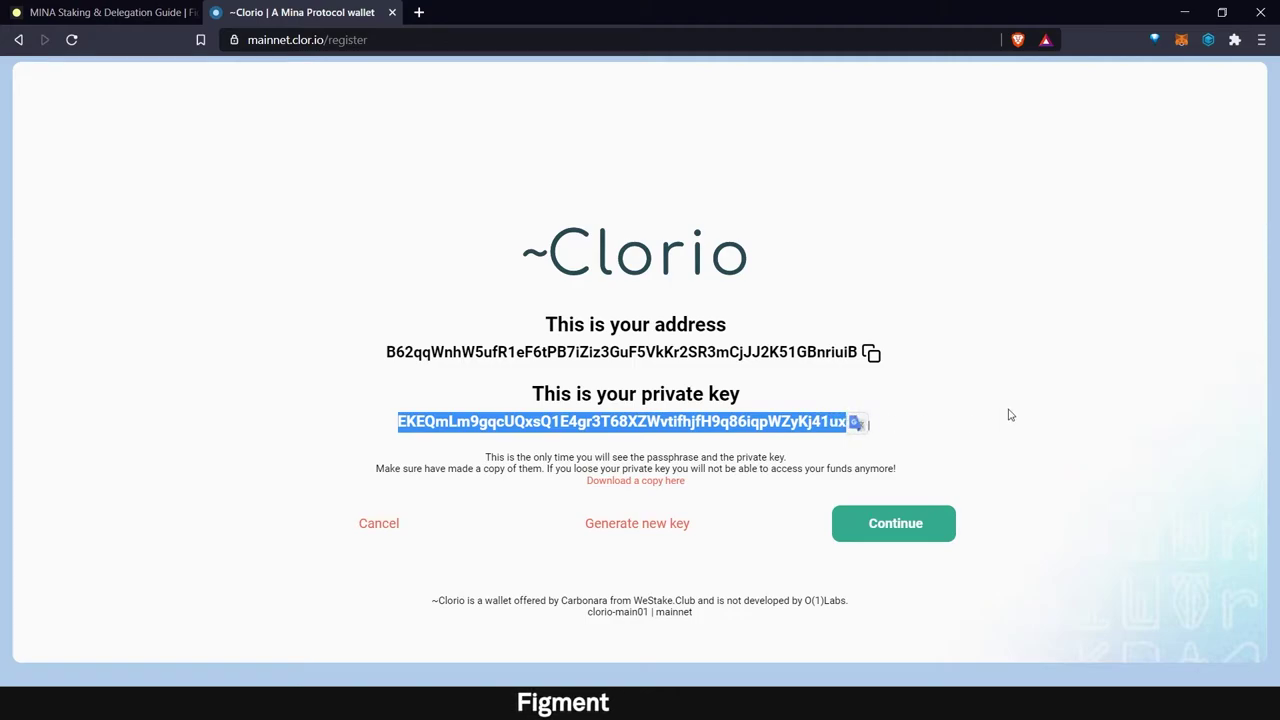
pyautogui.click(1009, 415)
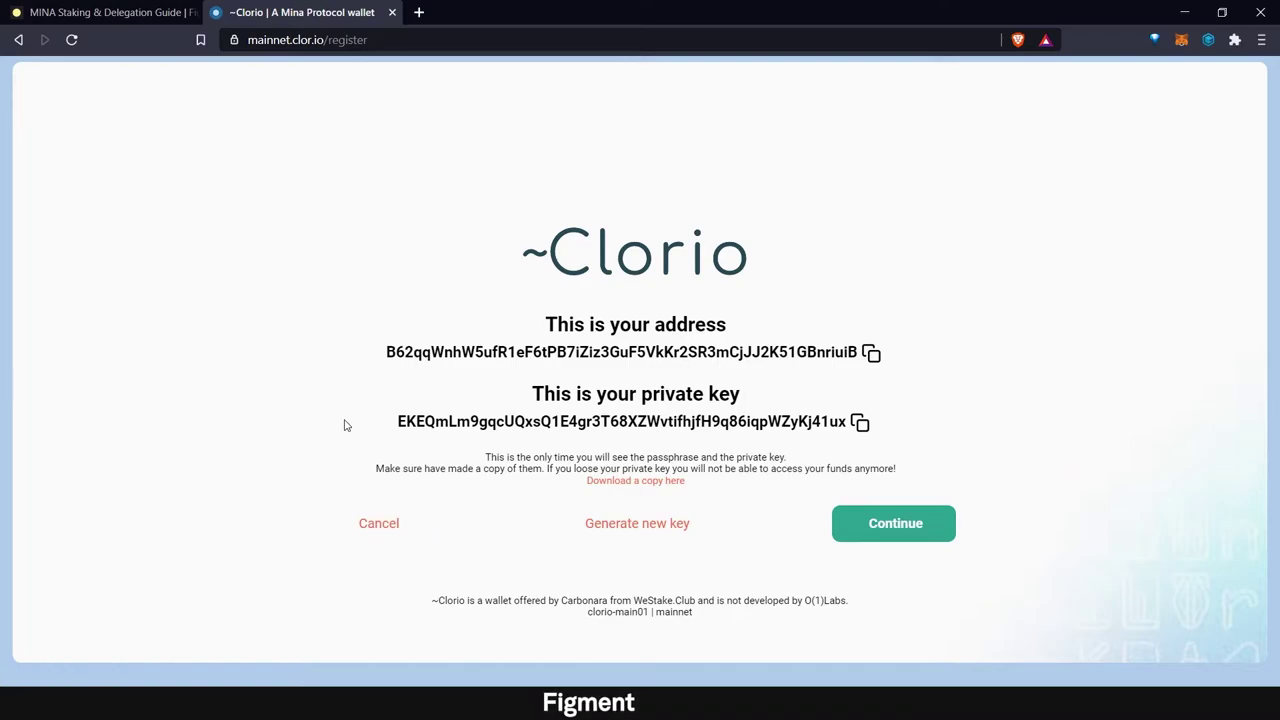
pyautogui.moveTo(388, 424); pyautogui.dragTo(850, 424)
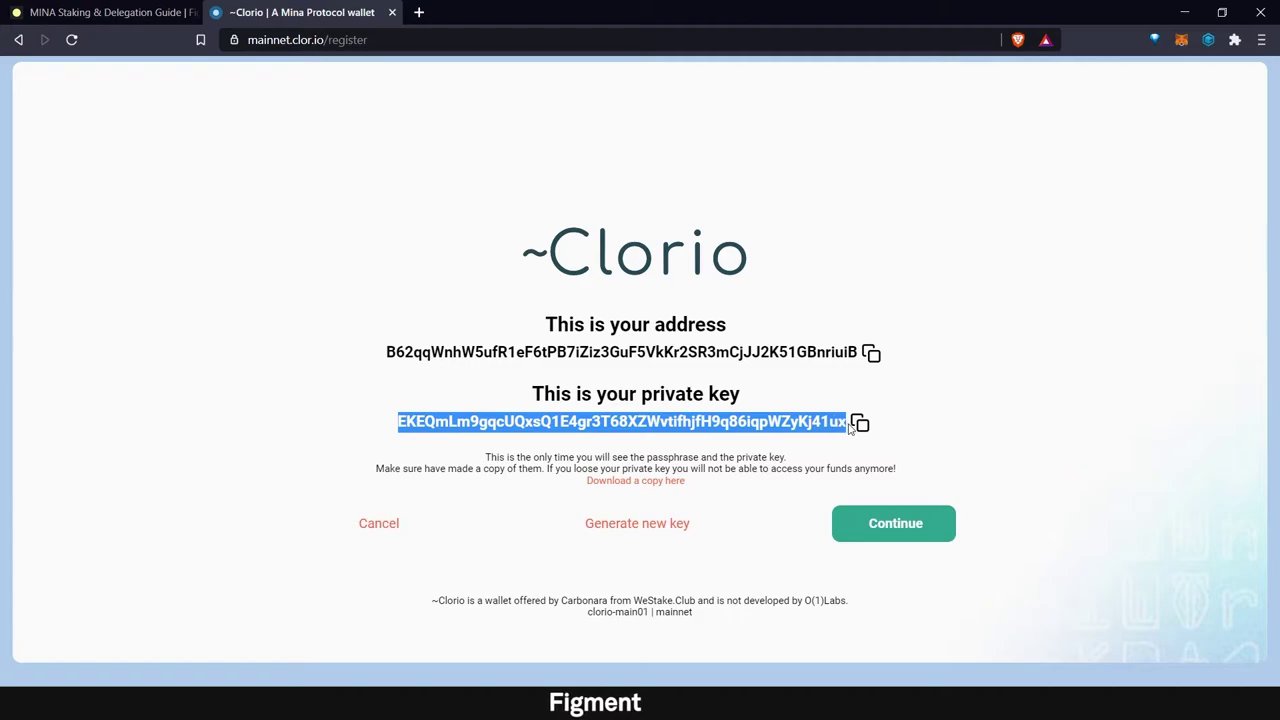
pyautogui.click(273, 453)
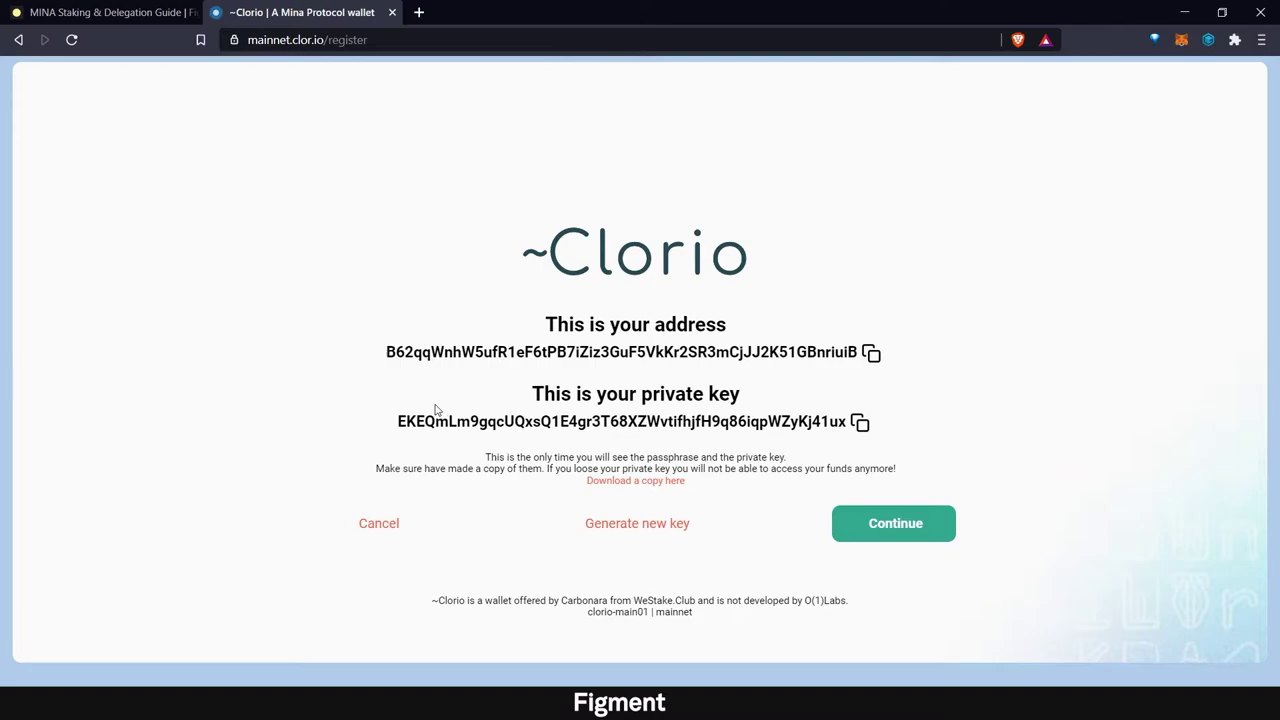
# Copy the wallet's address and private key into the blank Notepad document and return to the Clorio page.
pyautogui.moveTo(397, 424); pyautogui.dragTo(417, 309)
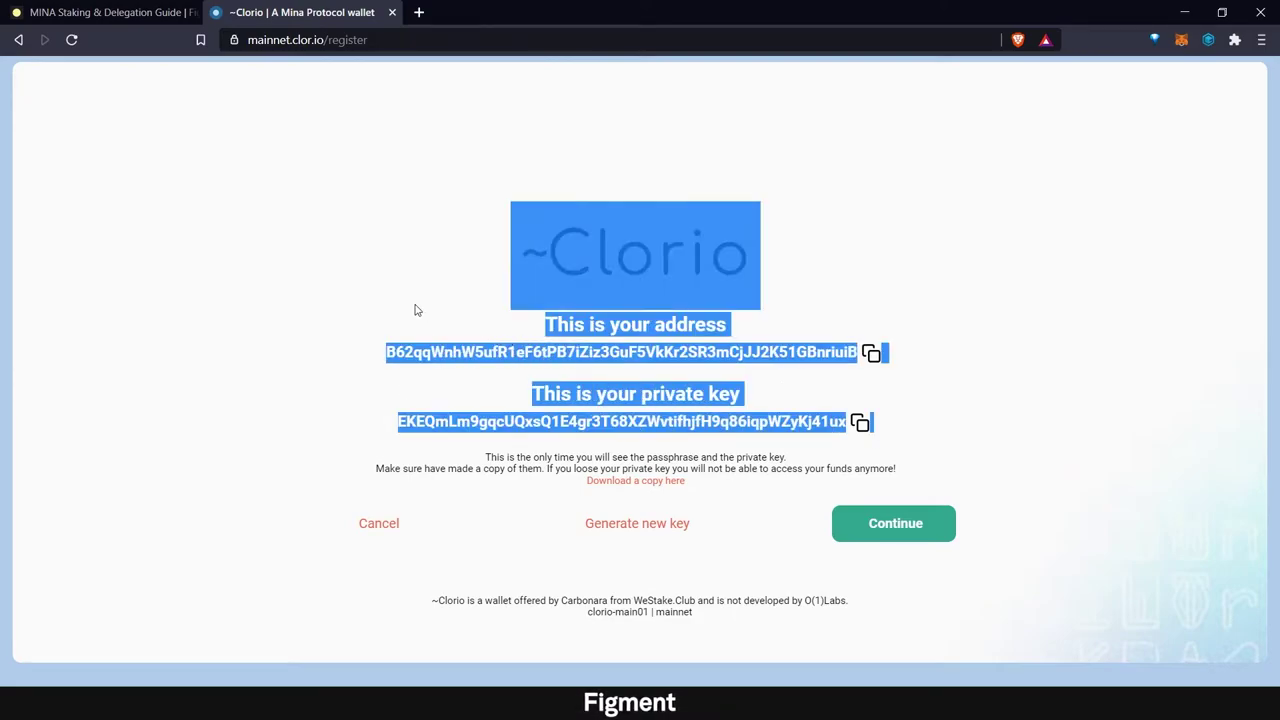
pyautogui.rightClick(649, 326)
pyautogui.click(649, 330)
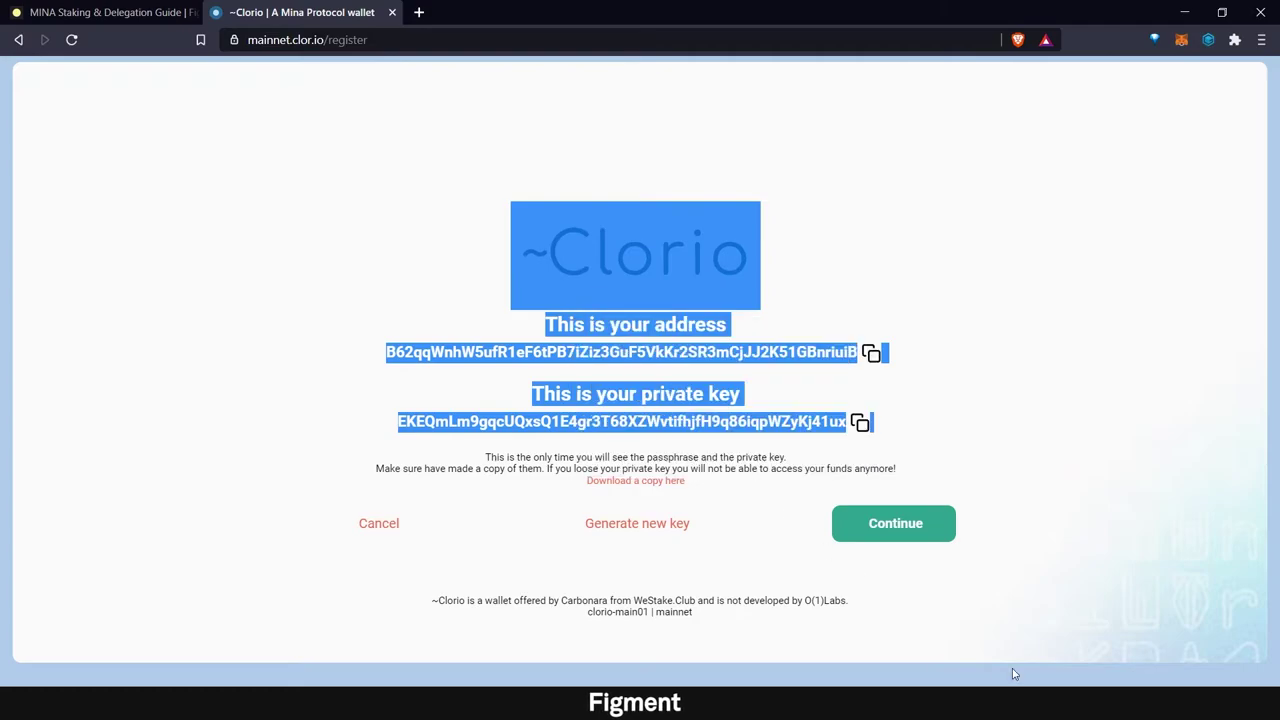
pyautogui.click(592, 684)
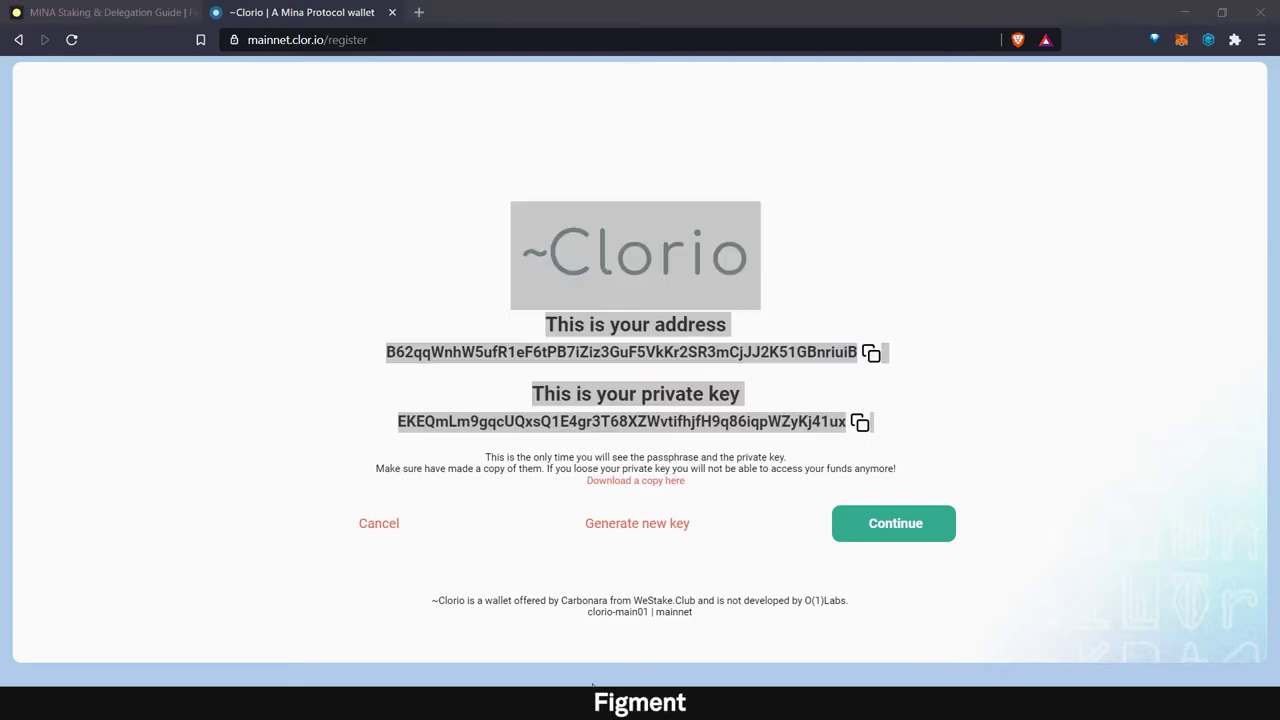
pyautogui.rightClick(341, 154)
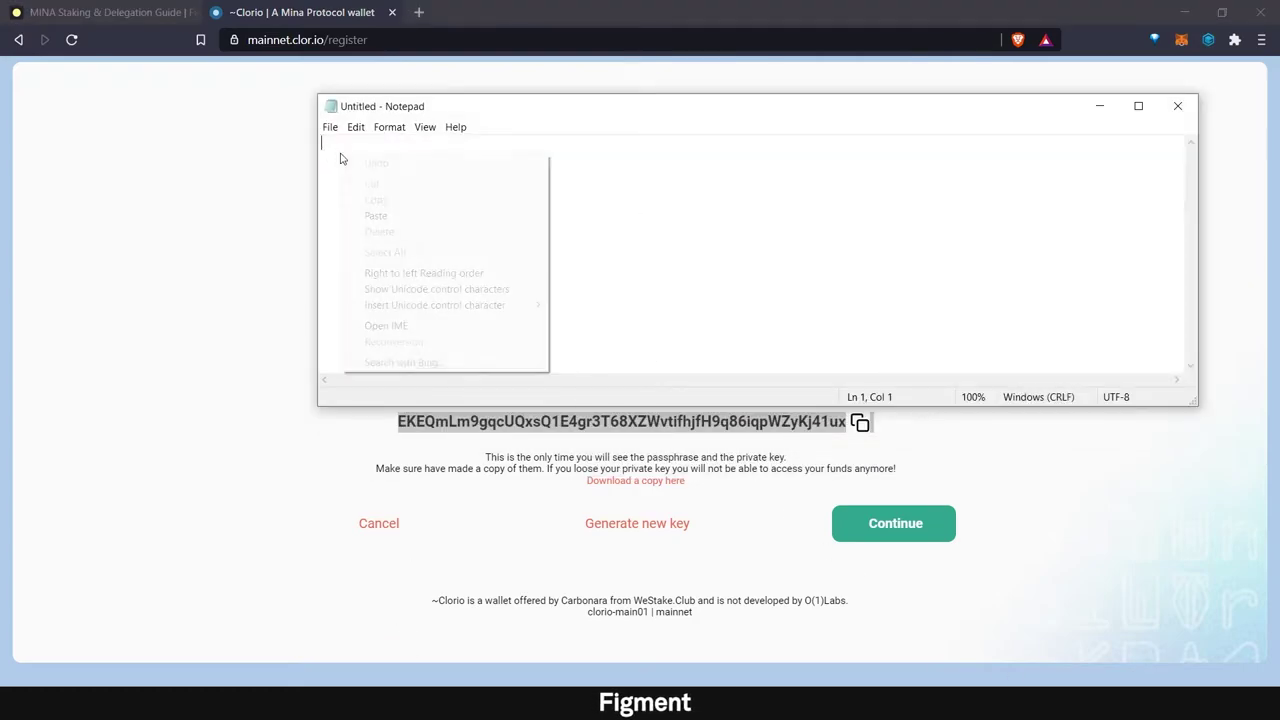
pyautogui.click(380, 215)
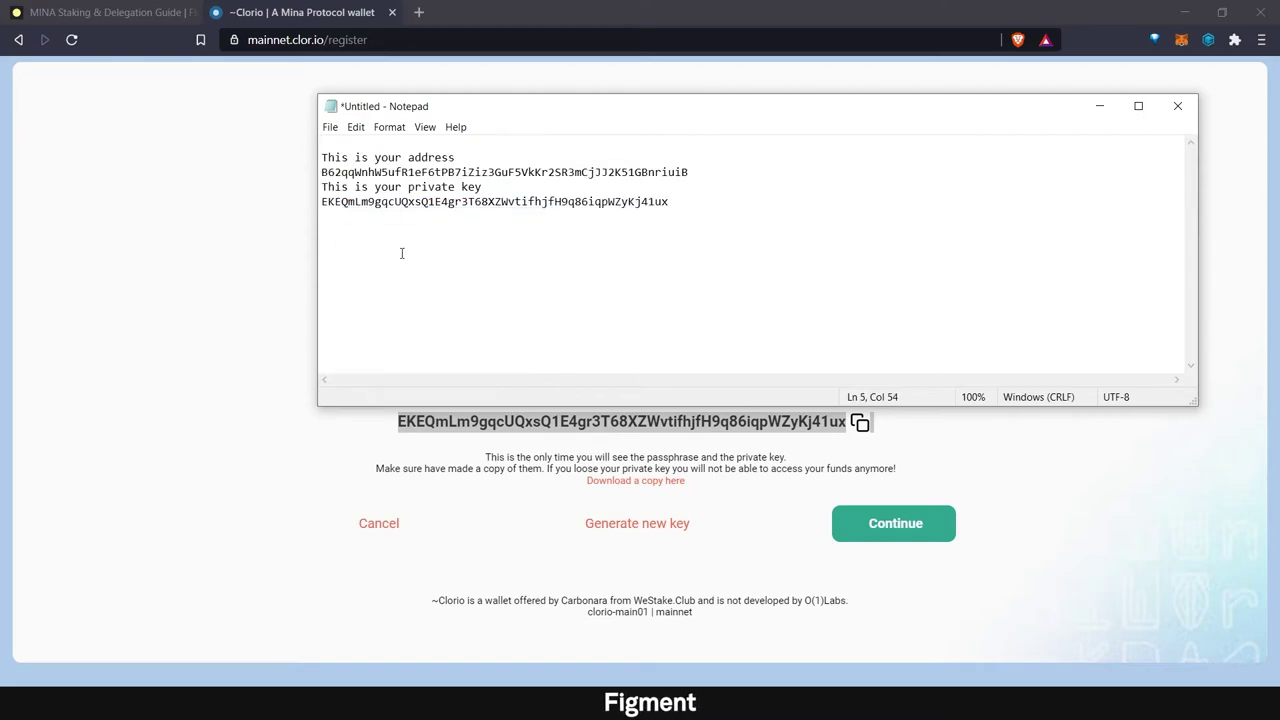
pyautogui.hotkey('alt', 'Tab')
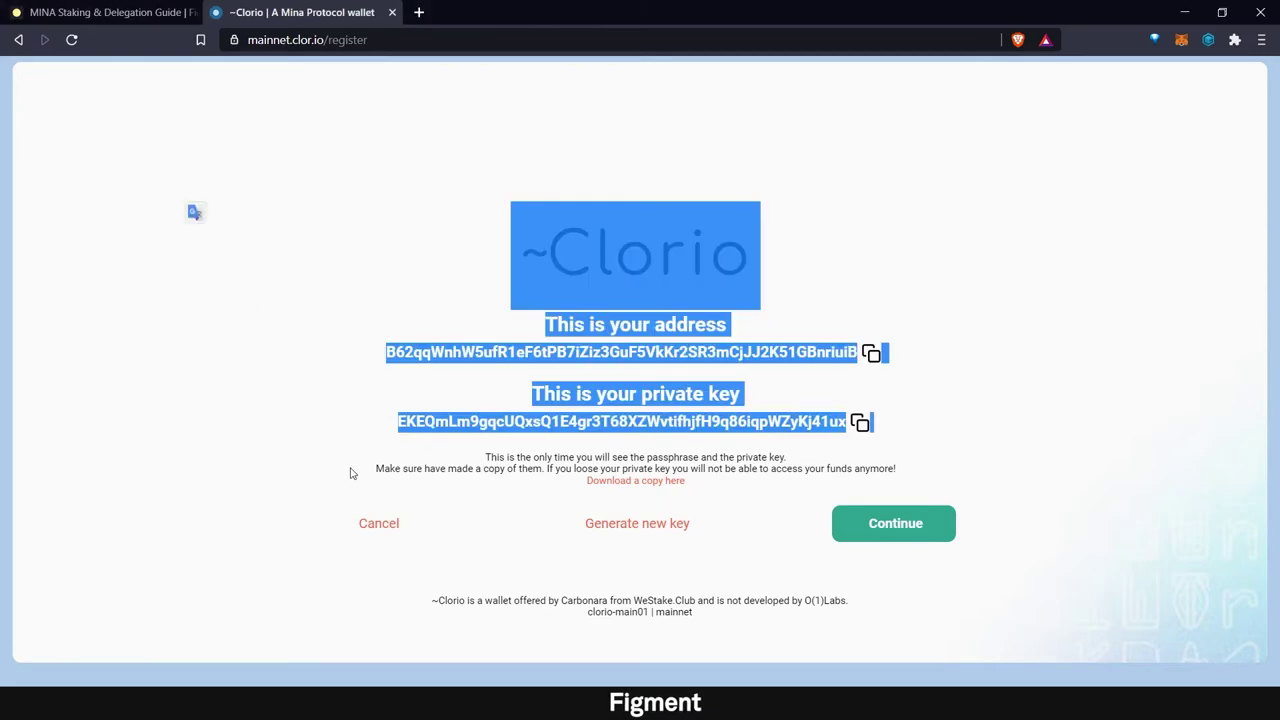
pyautogui.click(289, 407)
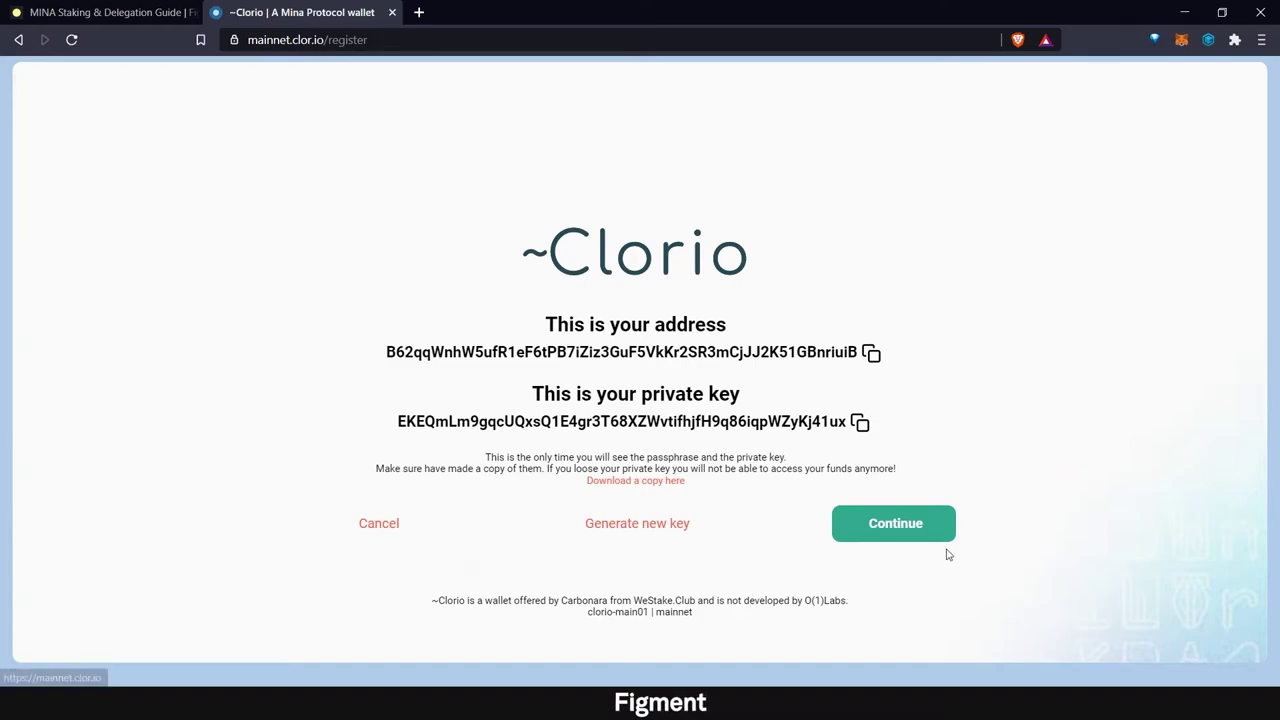
# Download a copy of the wallet credentials to the Desktop as the PDF file Clorio-Paperwallet.
pyautogui.click(650, 481)
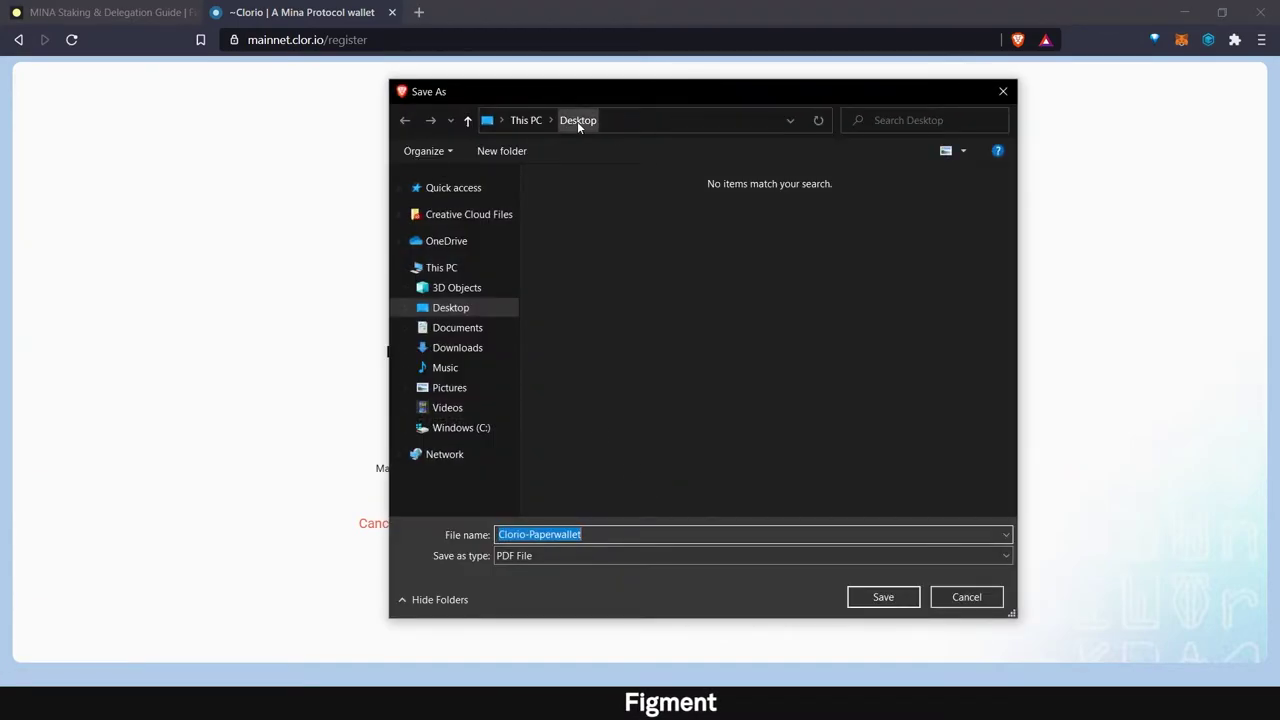
pyautogui.click(899, 599)
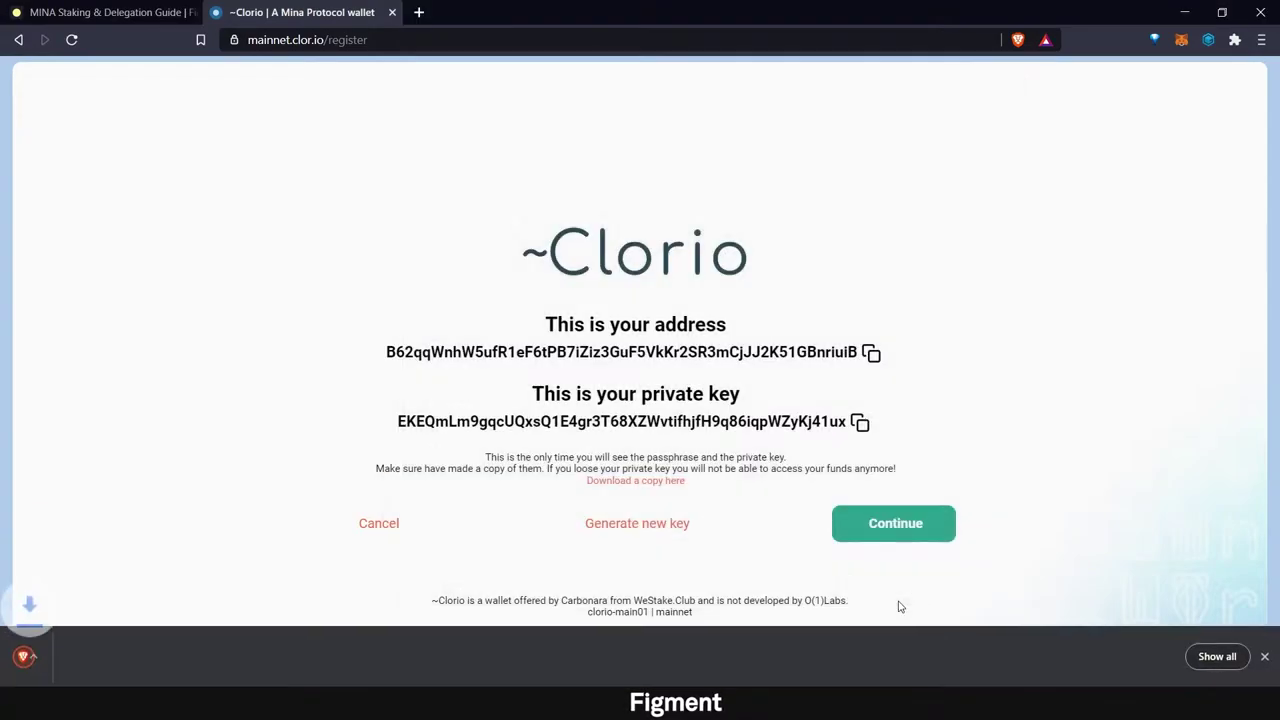
pyautogui.click(1264, 656)
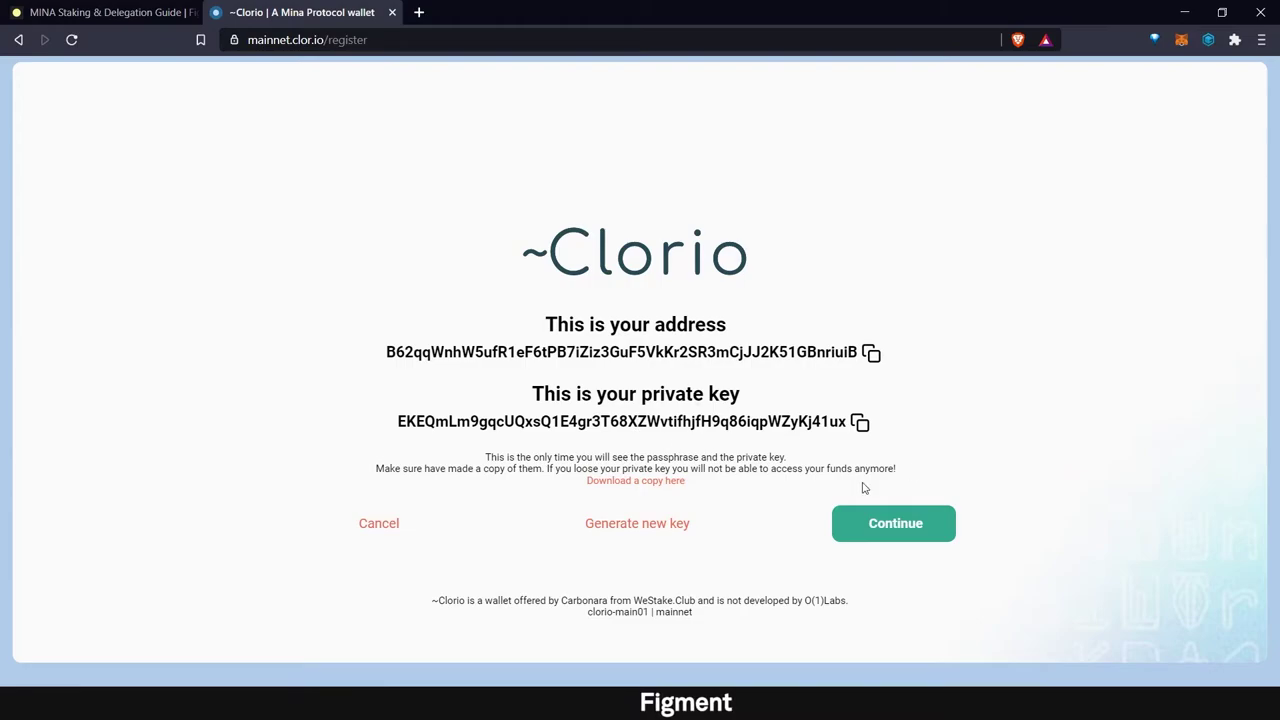
# Continue to key verification and verify the wallet with the private key copied from the Notepad document.
pyautogui.click(895, 524)
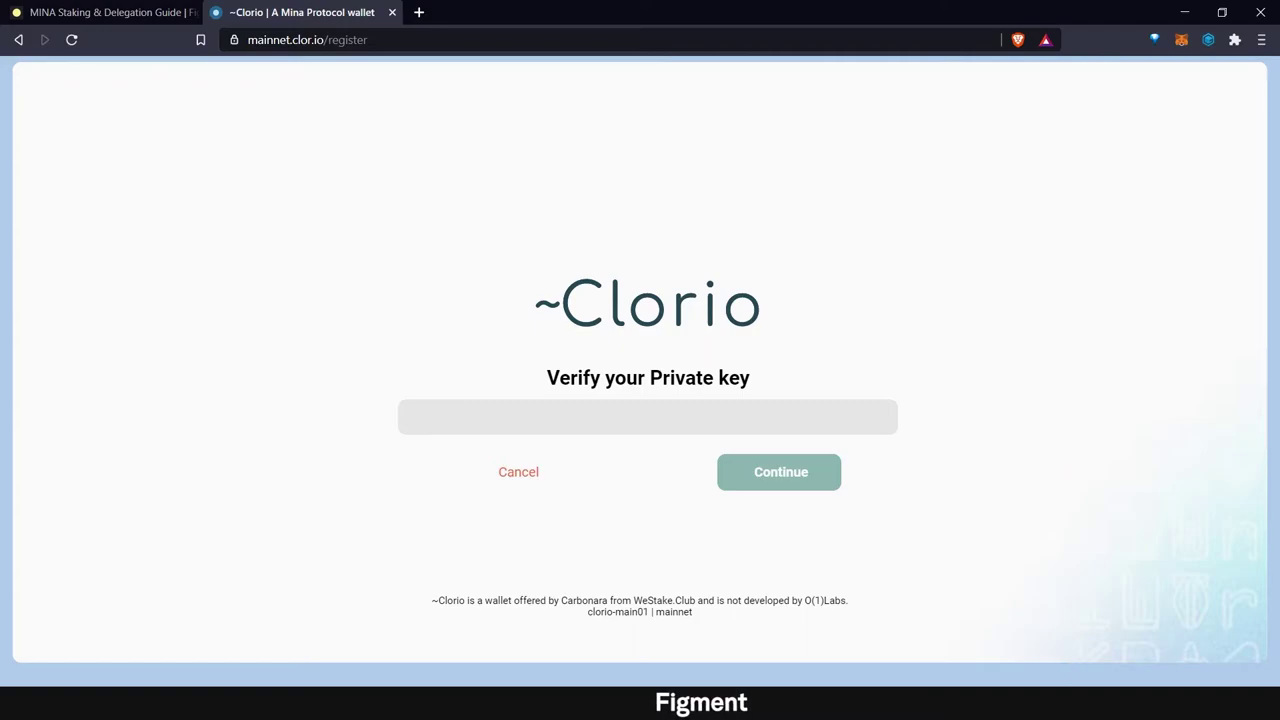
pyautogui.hotkey('alt', 'Tab')
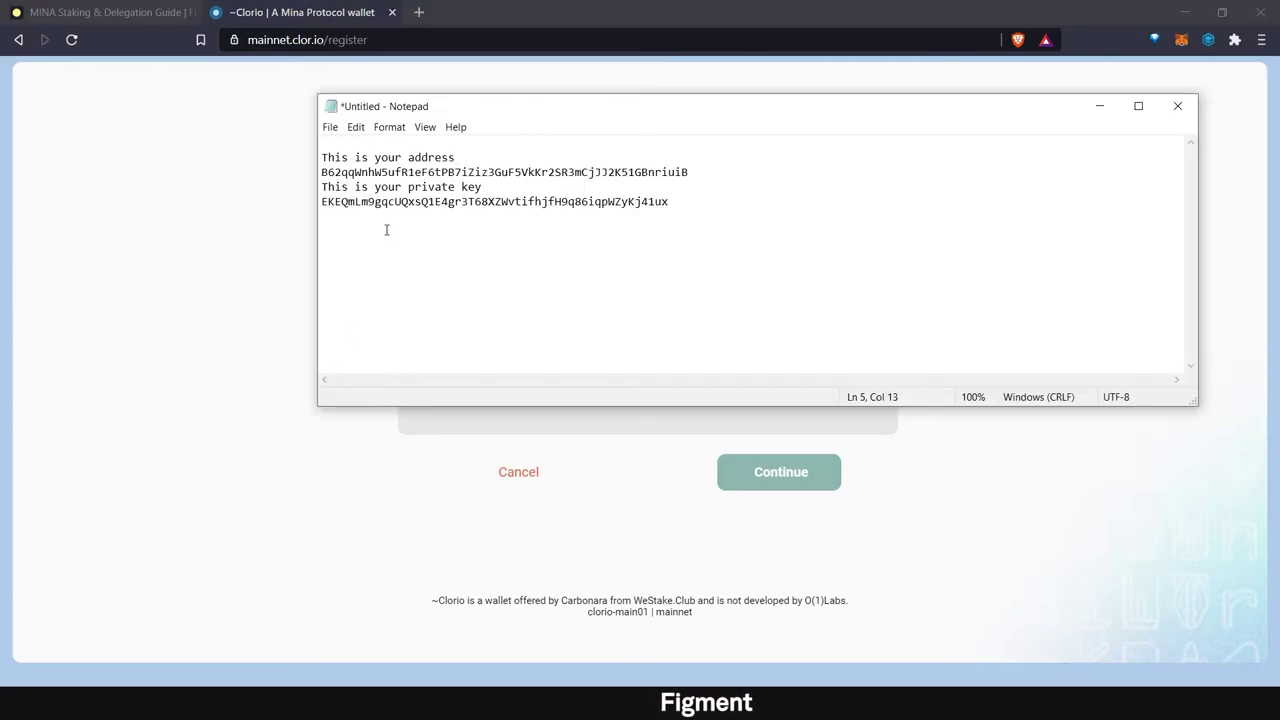
pyautogui.moveTo(674, 200); pyautogui.dragTo(323, 213)
pyautogui.rightClick(338, 201)
pyautogui.click(370, 249)
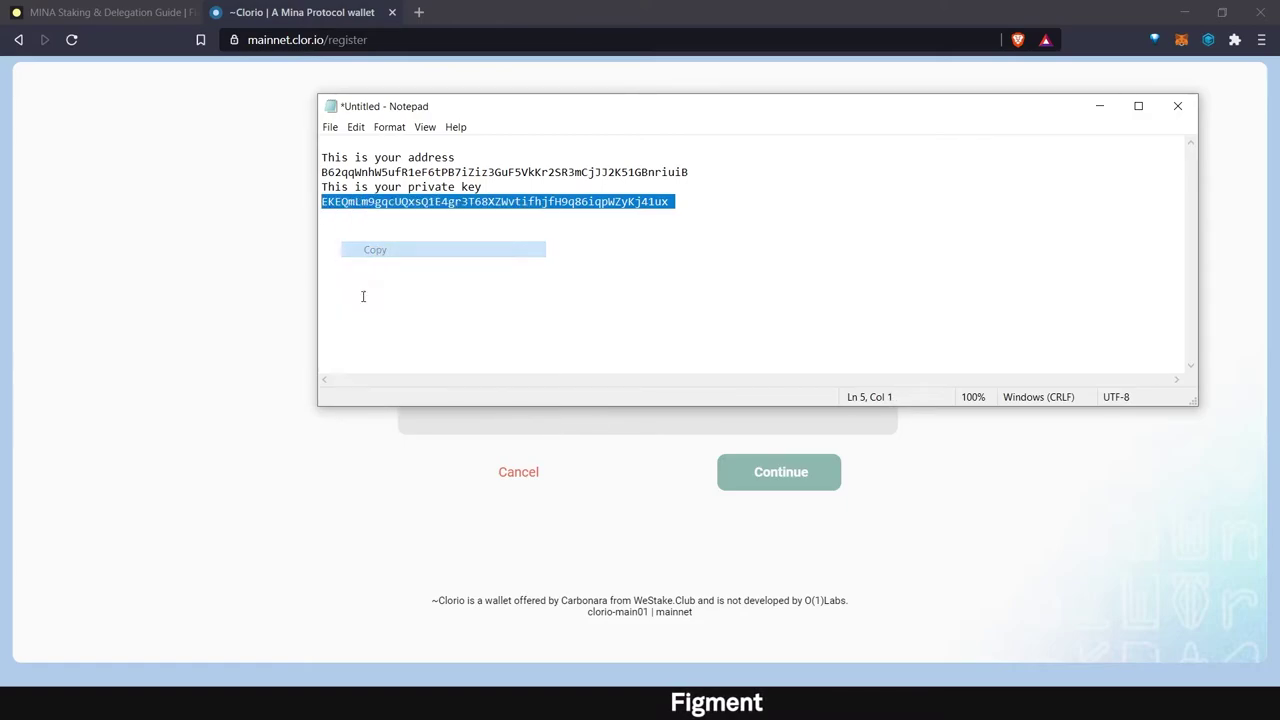
pyautogui.hotkey('alt', 'Tab')
pyautogui.rightClick(479, 410)
pyautogui.click(510, 234)
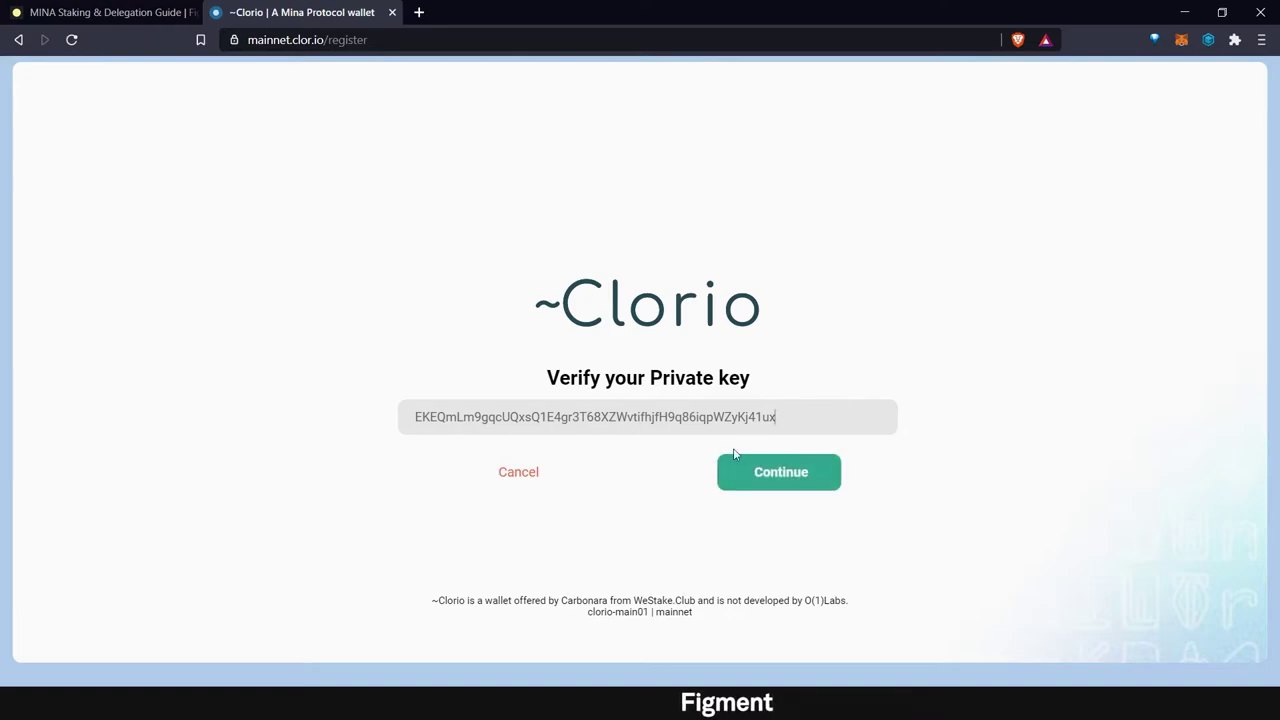
pyautogui.click(766, 466)
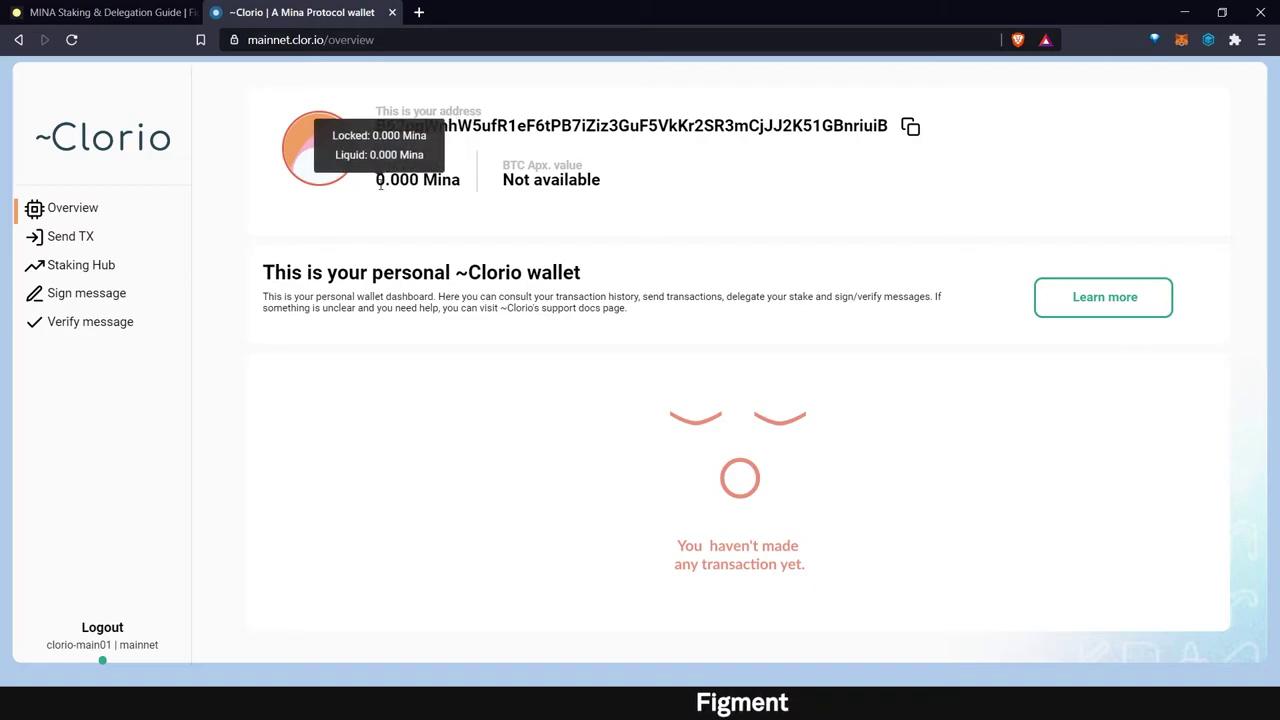
# Check the wallet's Mina balance and open a custom delegation from the Staking Hub.
pyautogui.moveTo(376, 180); pyautogui.dragTo(445, 181)
pyautogui.click(456, 217)
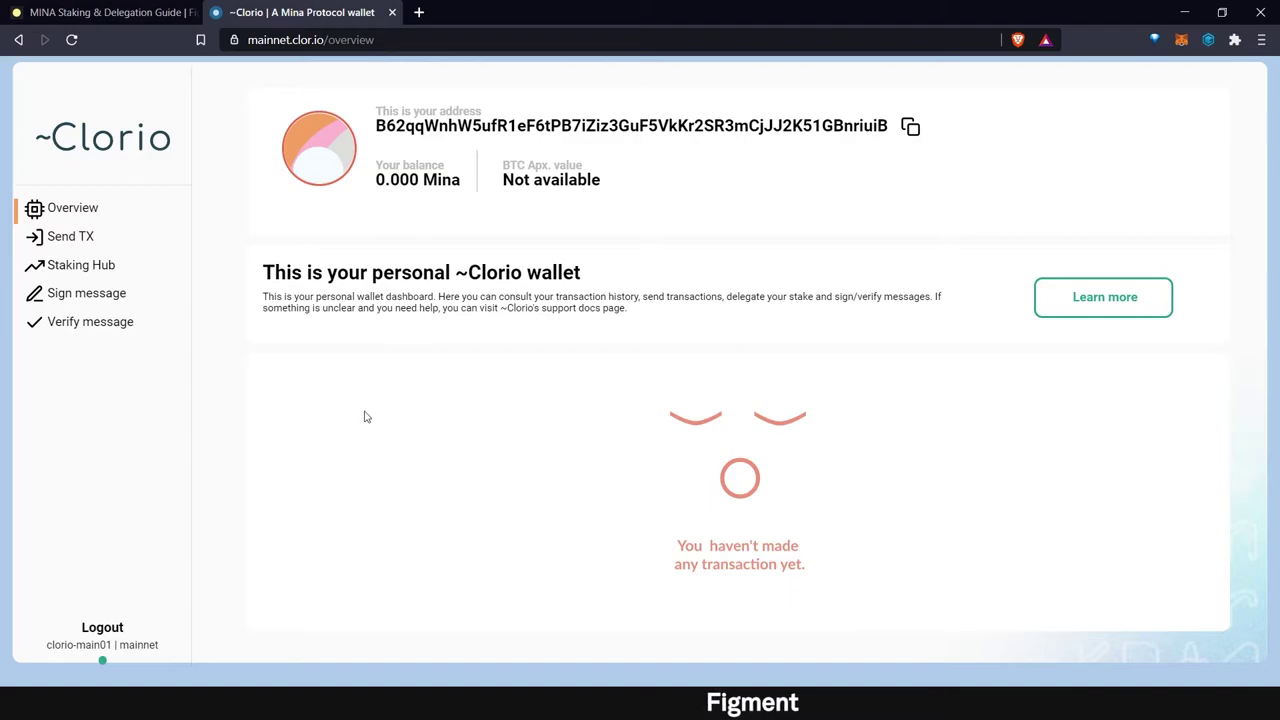
pyautogui.click(88, 272)
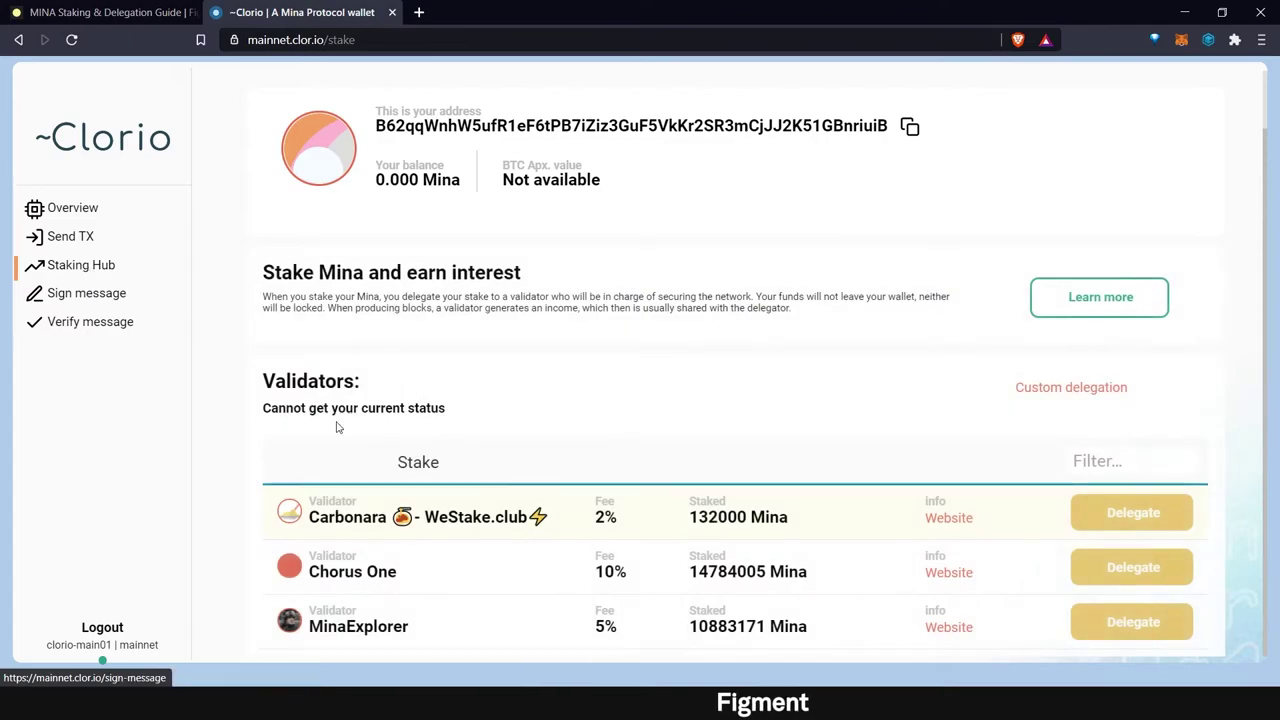
pyautogui.scroll(-1, 629, 429)
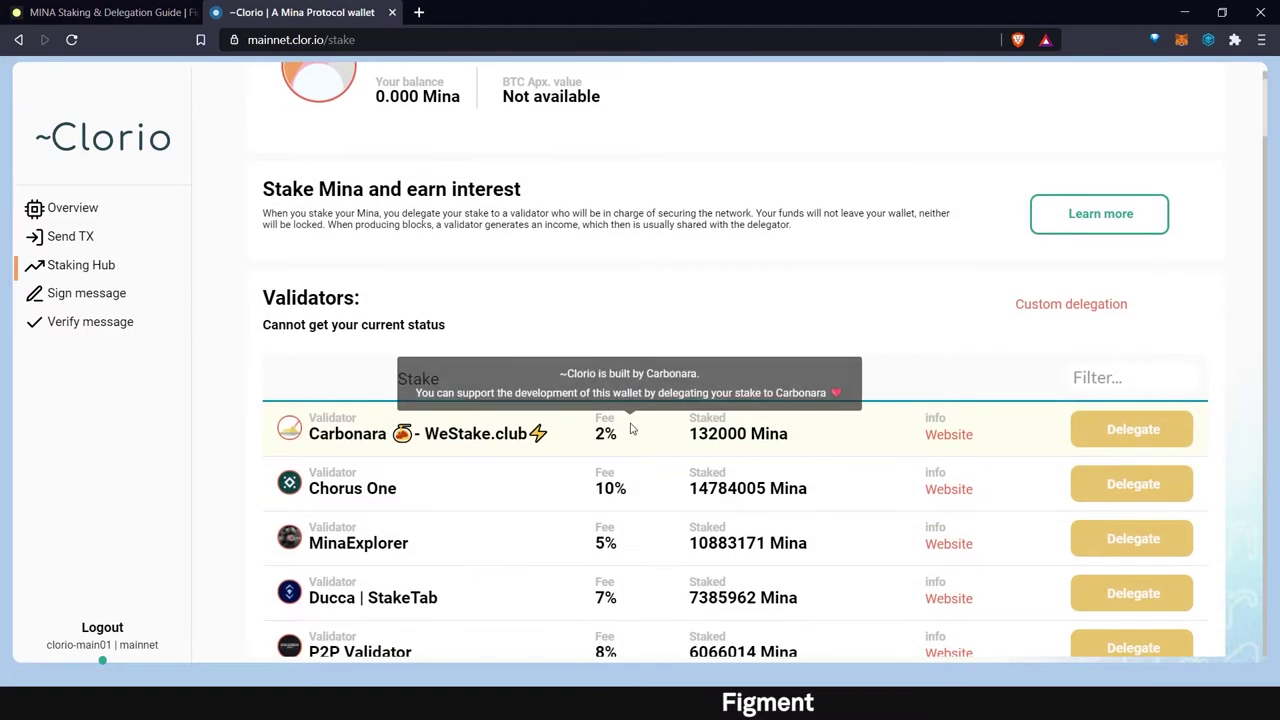
pyautogui.scroll(1, 736, 385)
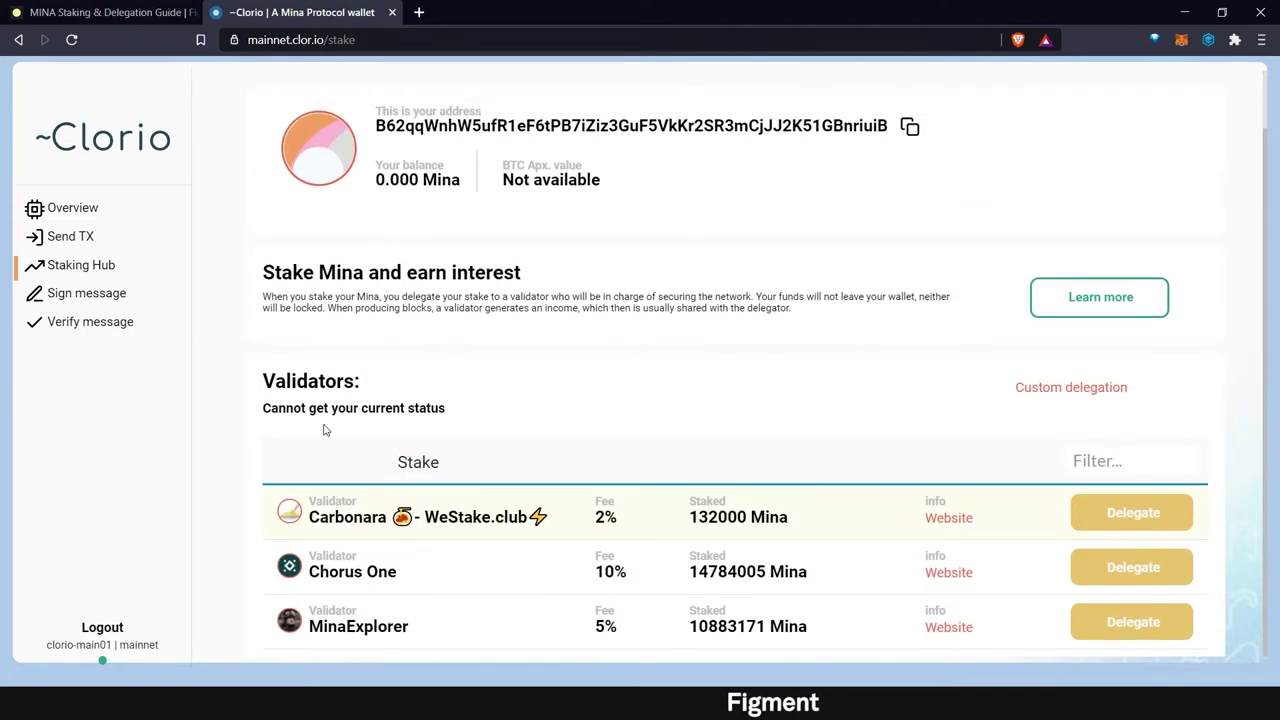
pyautogui.click(1053, 392)
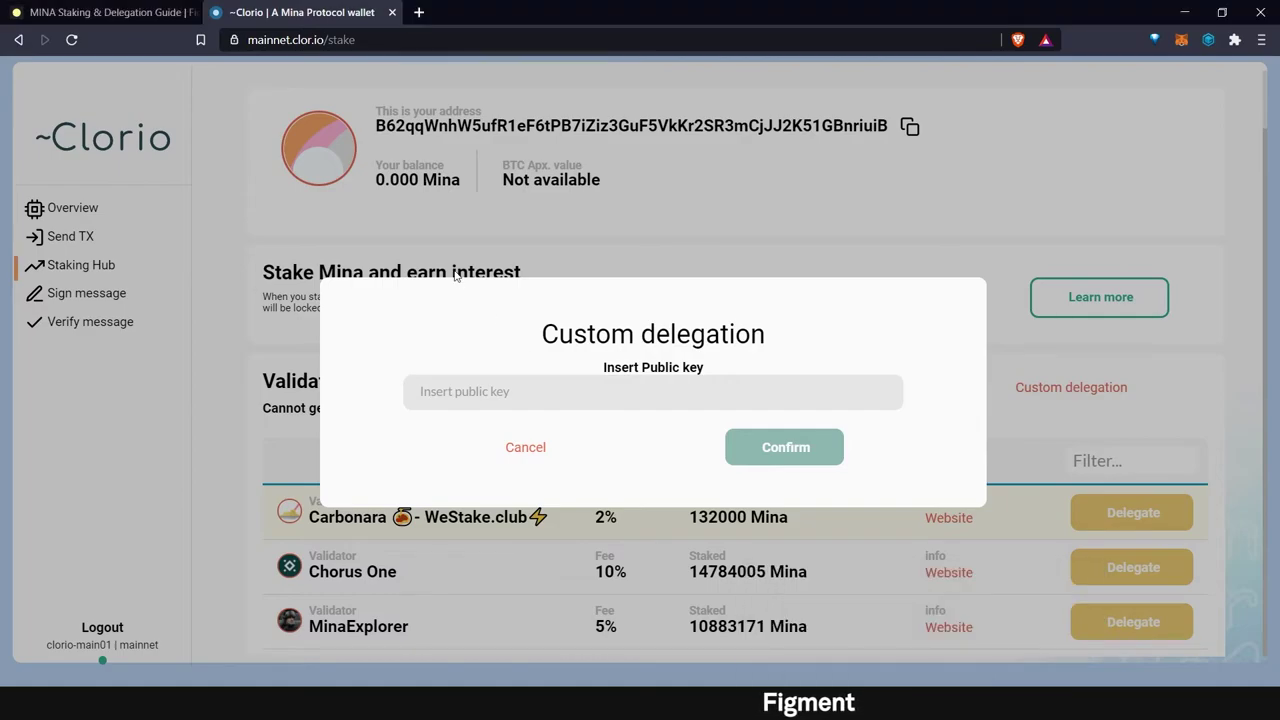
# Copy Figment's public key from the Mina staking and delegation guide.
pyautogui.click(100, 12)
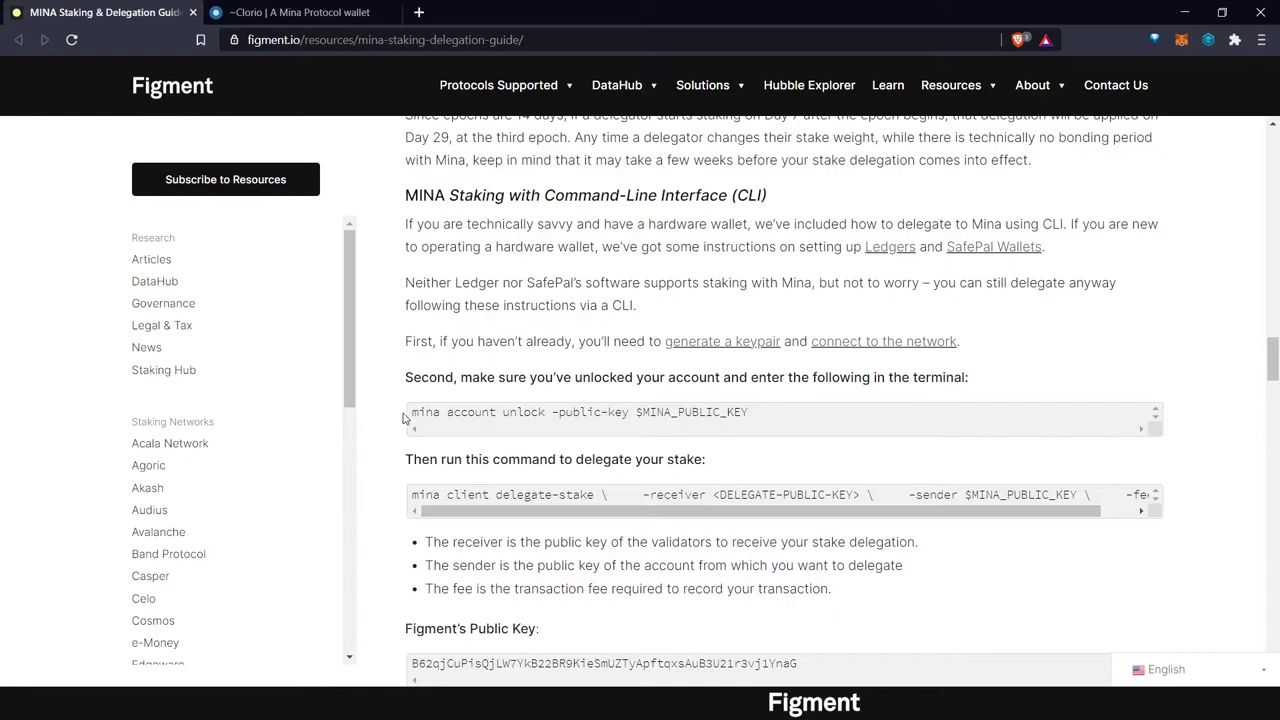
pyautogui.scroll(-3, 403, 418)
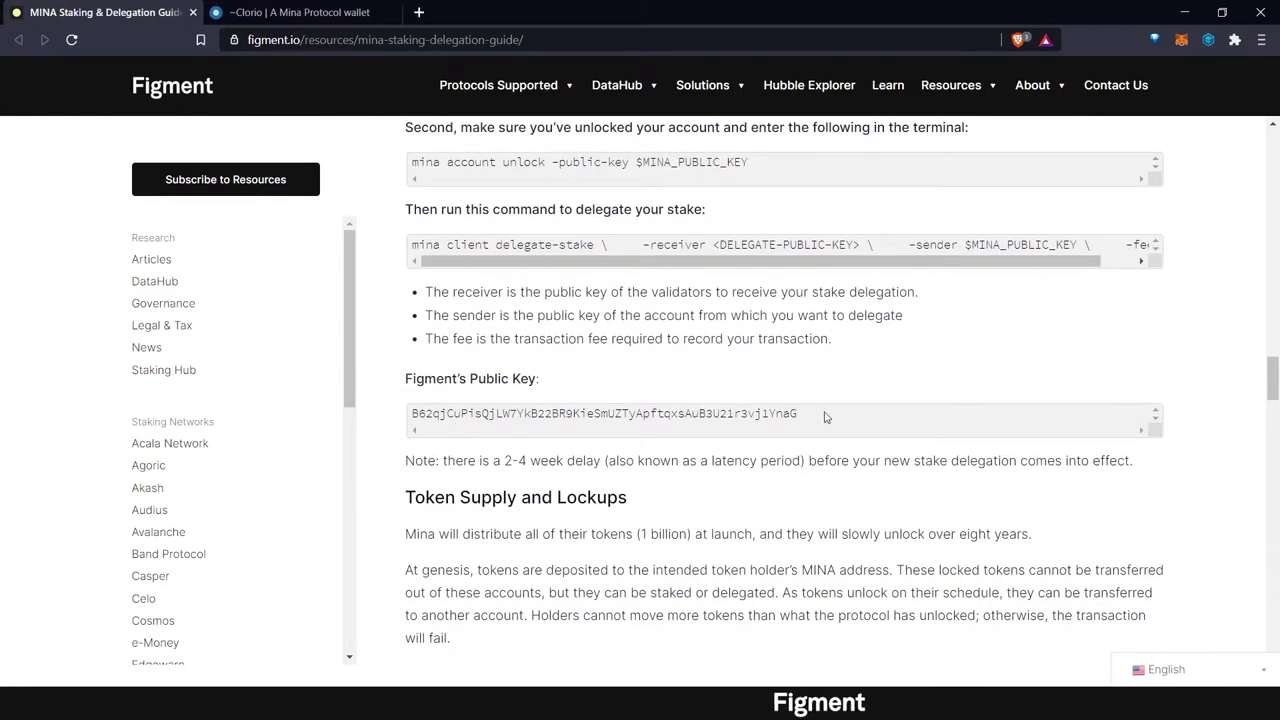
pyautogui.moveTo(824, 417); pyautogui.dragTo(428, 400)
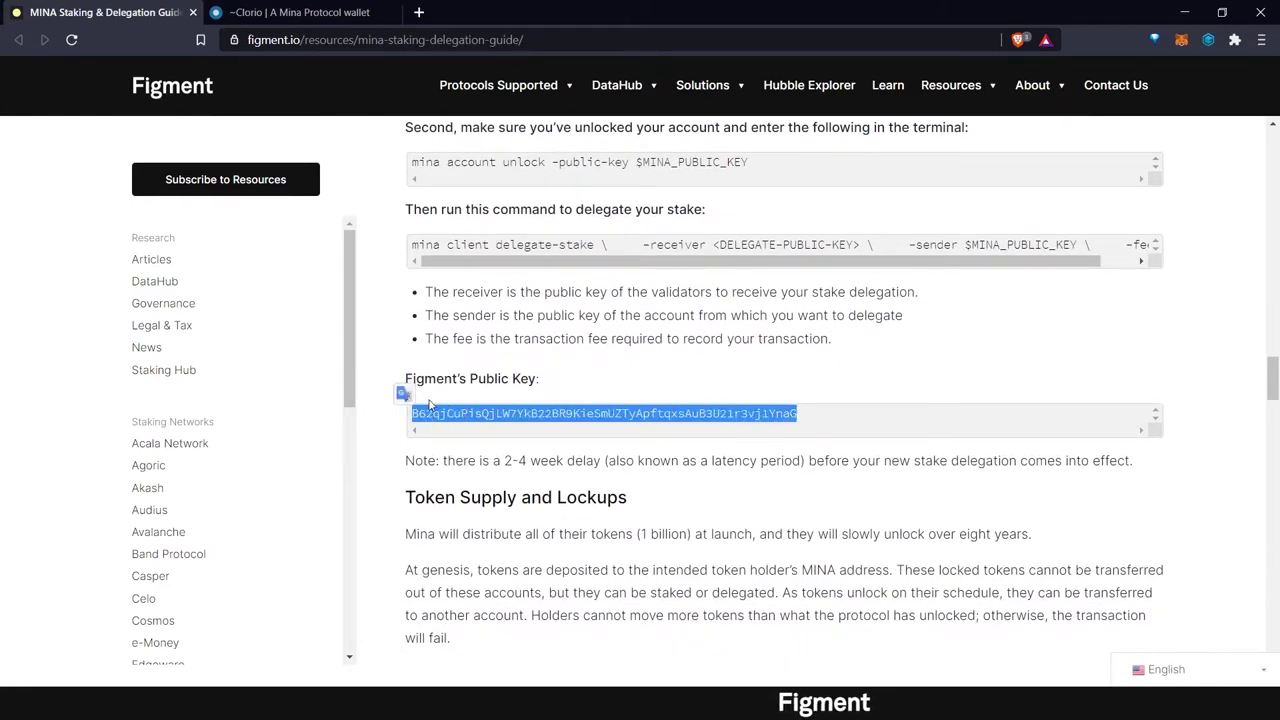
pyautogui.rightClick(467, 410)
pyautogui.click(515, 428)
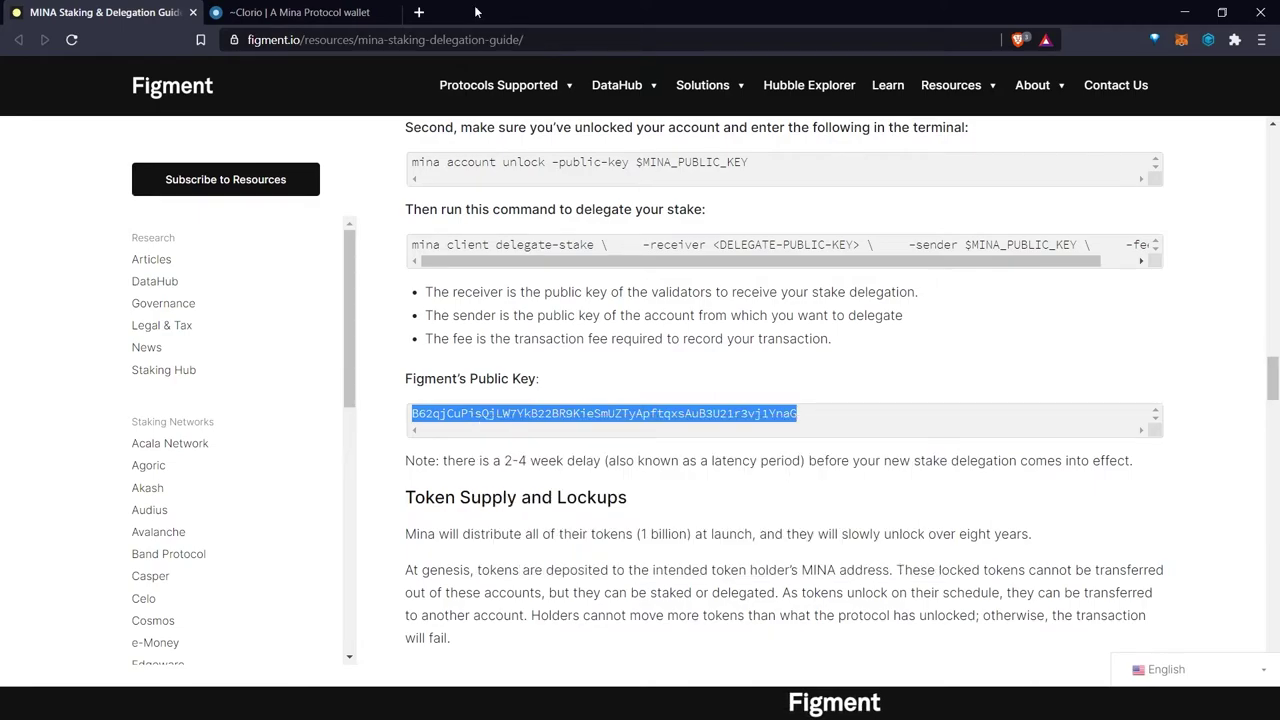
# Enter Figment's copied public key as the custom delegation target in Clorio and proceed with a fee of 0.01.
pyautogui.click(300, 12)
pyautogui.rightClick(483, 393)
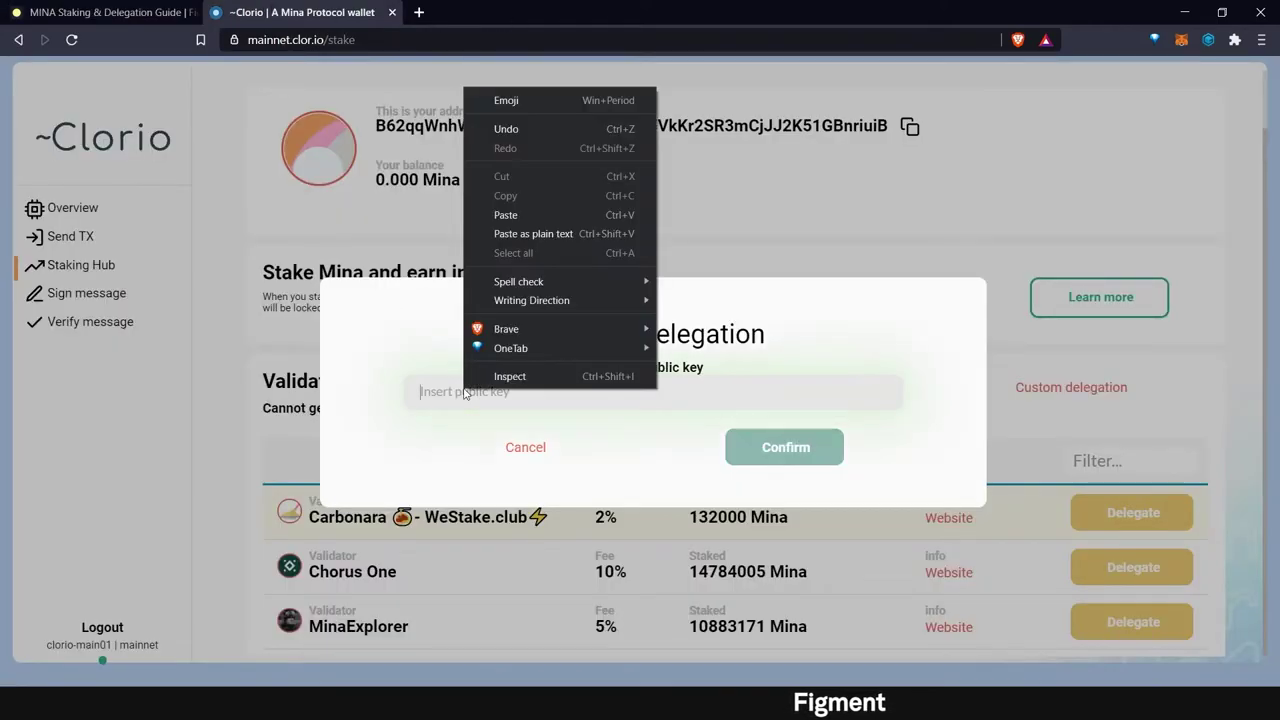
pyautogui.click(517, 213)
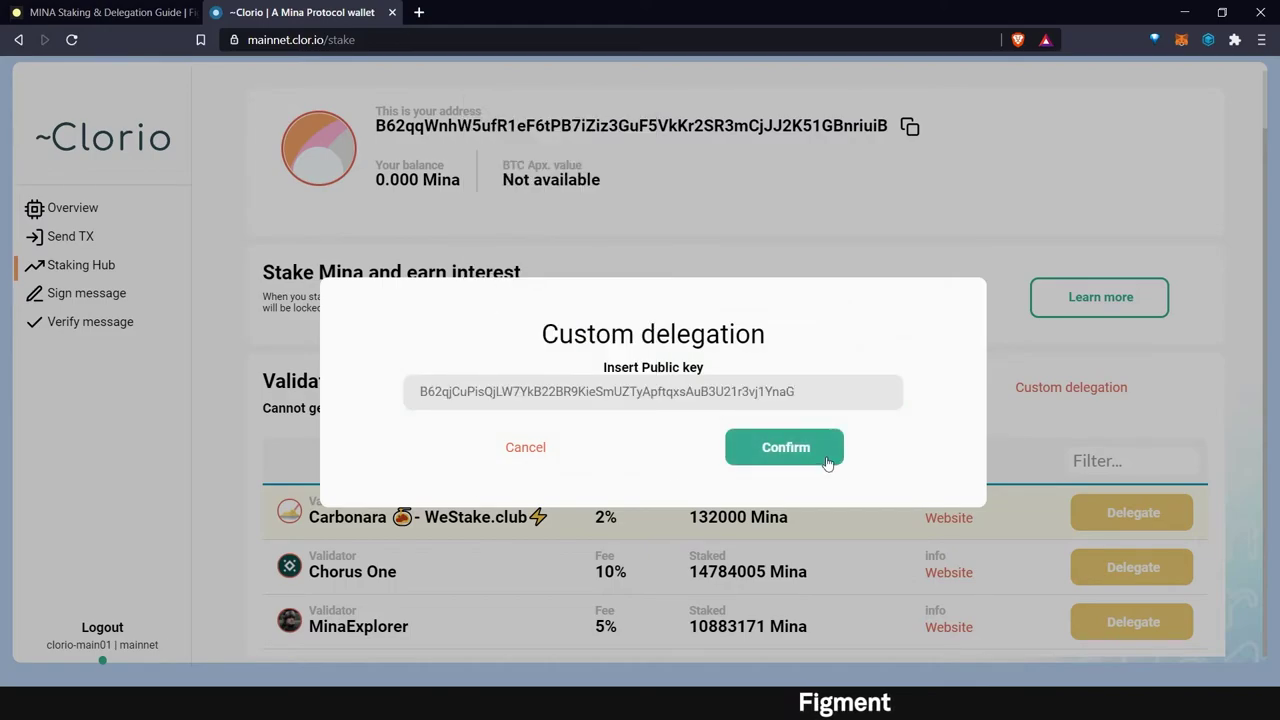
pyautogui.click(822, 447)
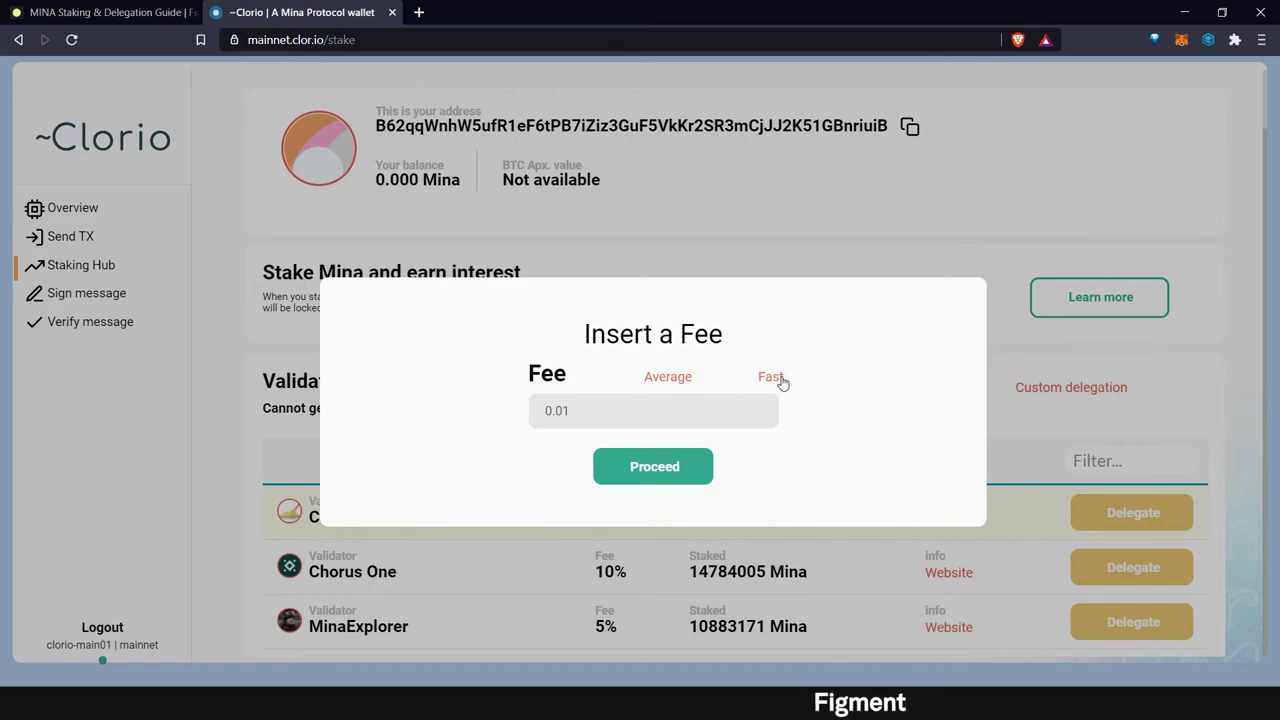
pyautogui.click(679, 468)
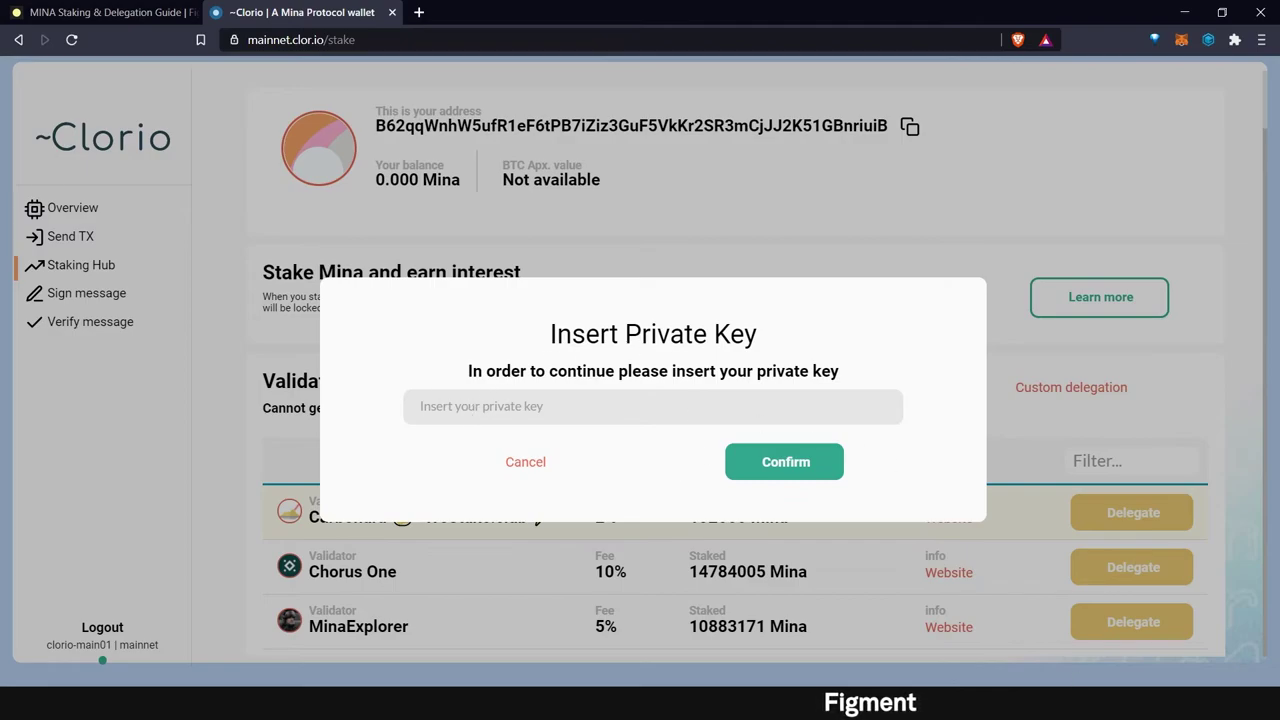
# Try to authorize the delegation with the wallet's private key copied from the Notepad document, and dismiss the private key prompt.
pyautogui.hotkey('alt', 'Tab')
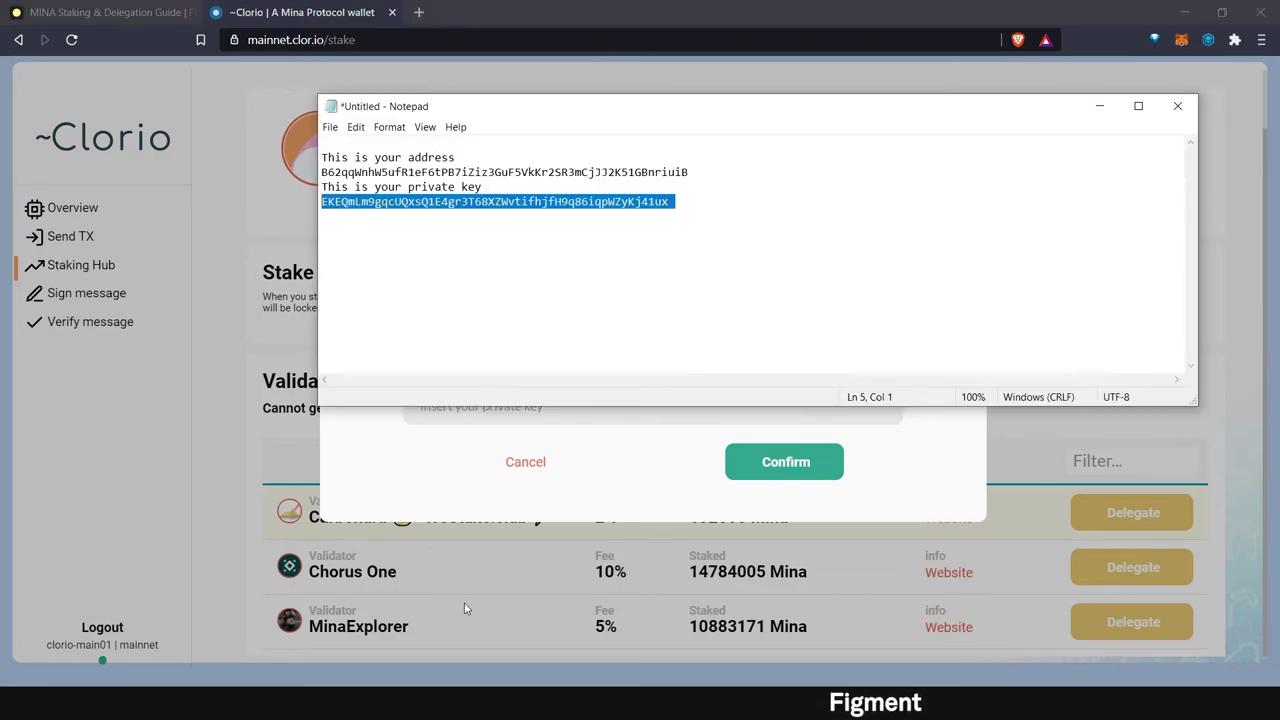
pyautogui.rightClick(488, 214)
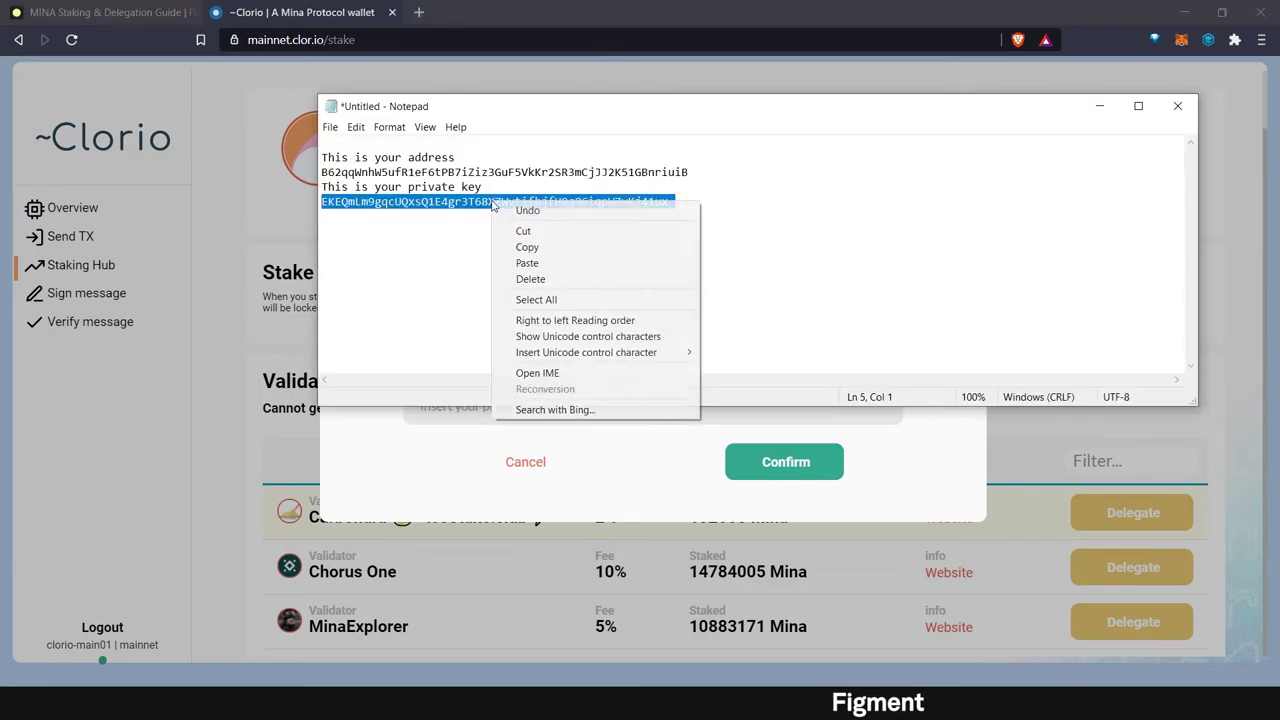
pyautogui.click(538, 247)
pyautogui.click(659, 212)
pyautogui.moveTo(671, 201); pyautogui.dragTo(324, 217)
pyautogui.rightClick(324, 217)
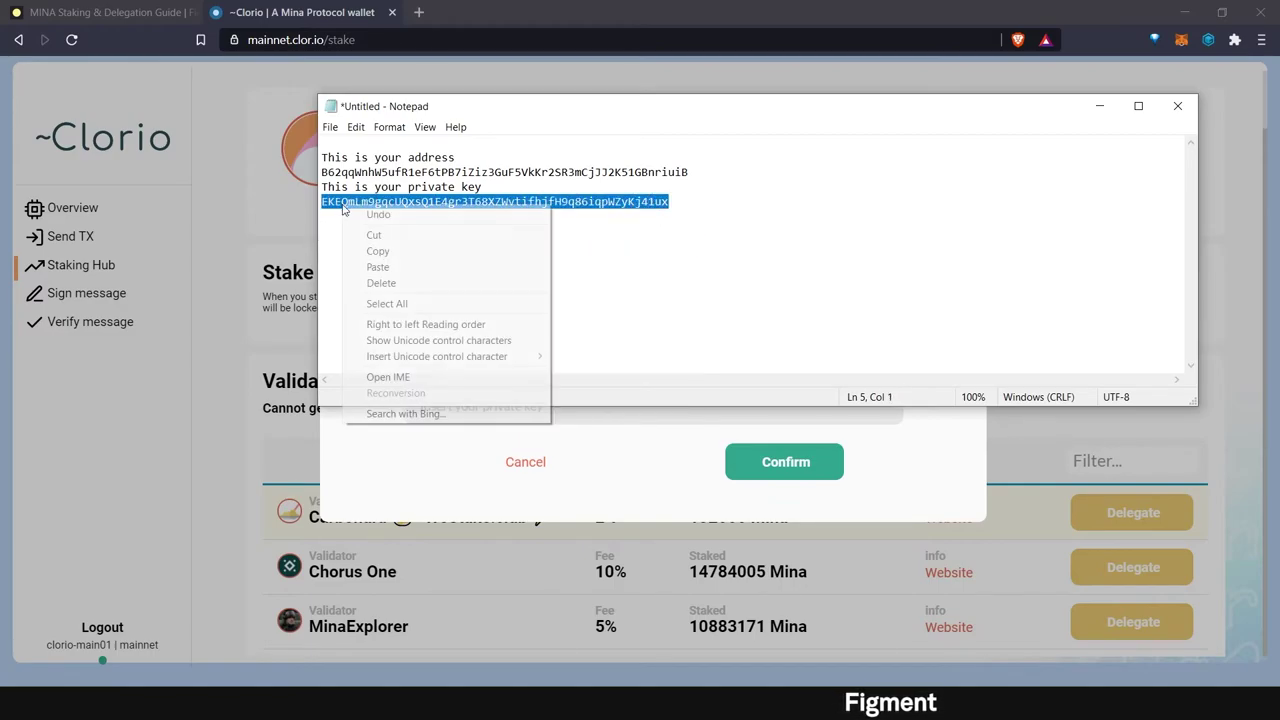
pyautogui.click(389, 256)
pyautogui.click(454, 486)
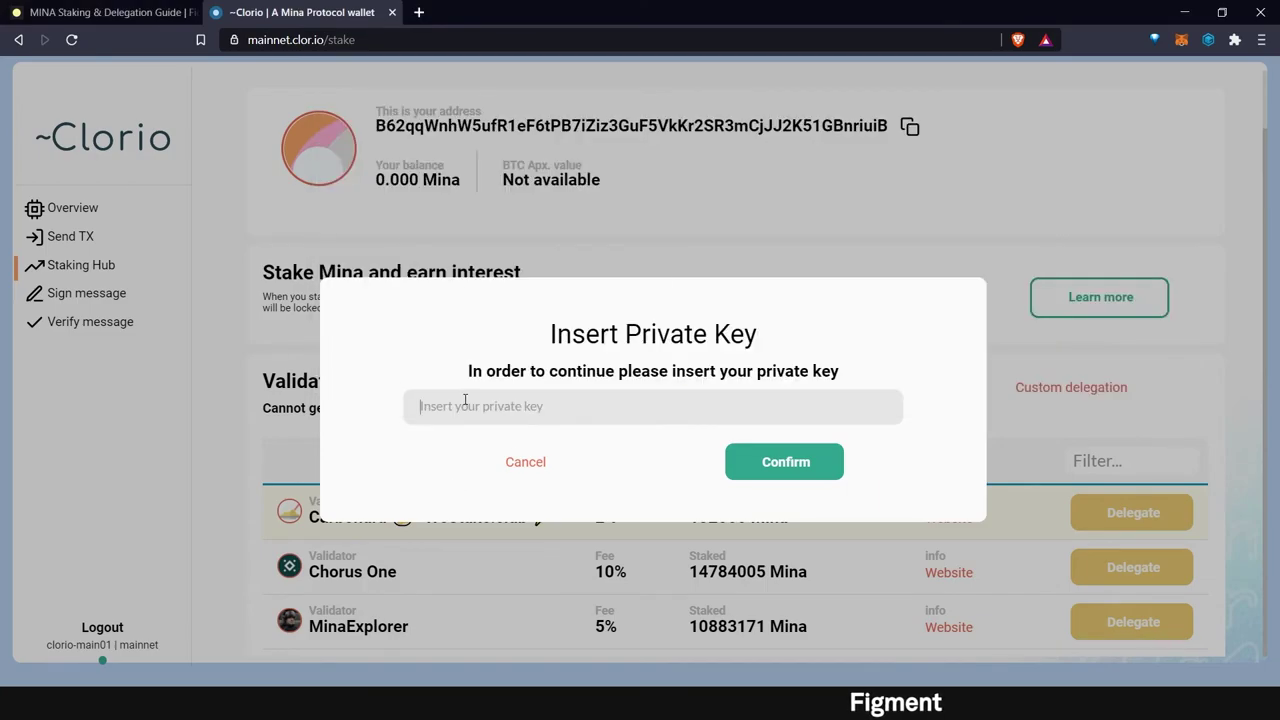
pyautogui.rightClick(464, 400)
pyautogui.click(521, 226)
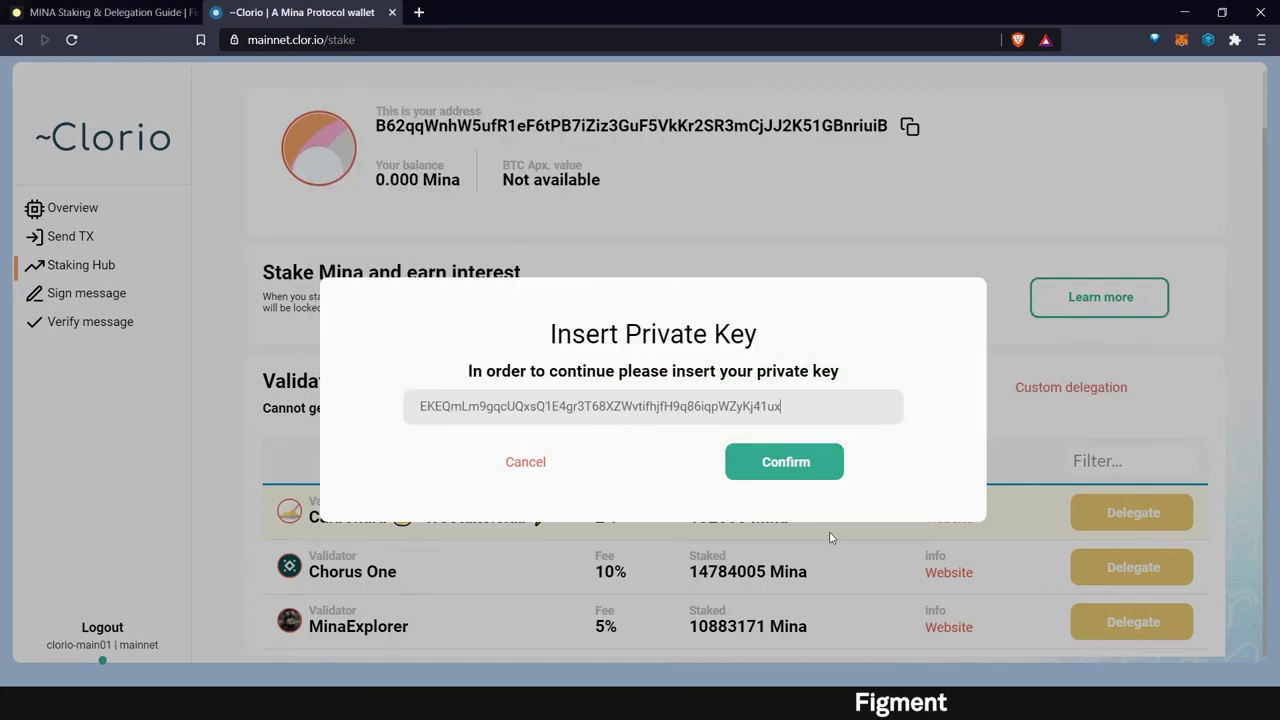
pyautogui.click(803, 468)
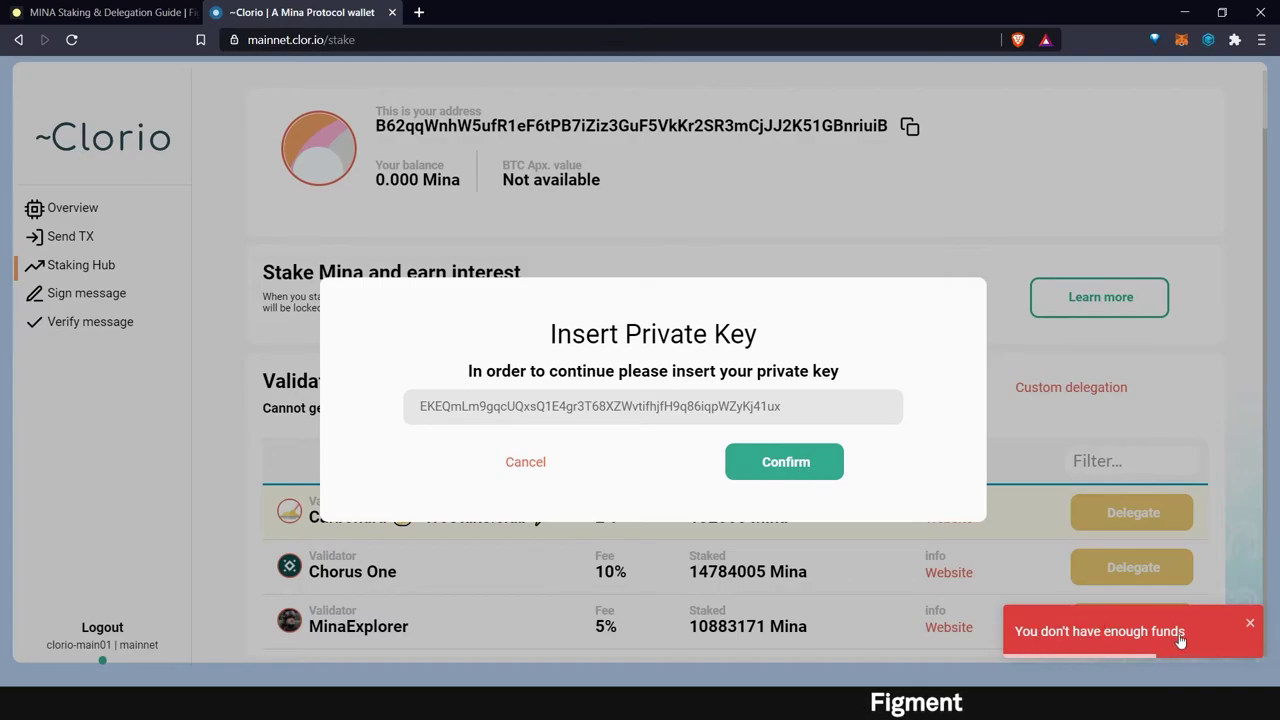
pyautogui.click(508, 268)
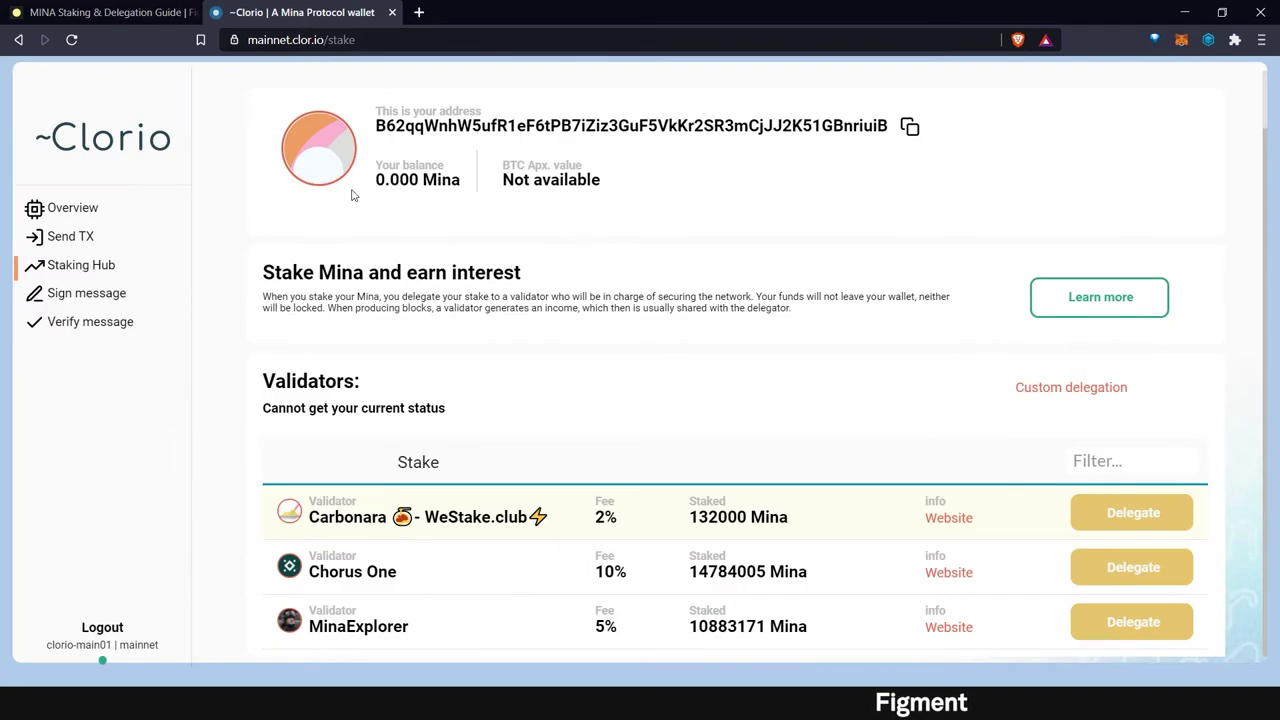
# Check the wallet's Mina balance and open the wallet overview.
pyautogui.moveTo(367, 186); pyautogui.dragTo(450, 218)
pyautogui.click(450, 220)
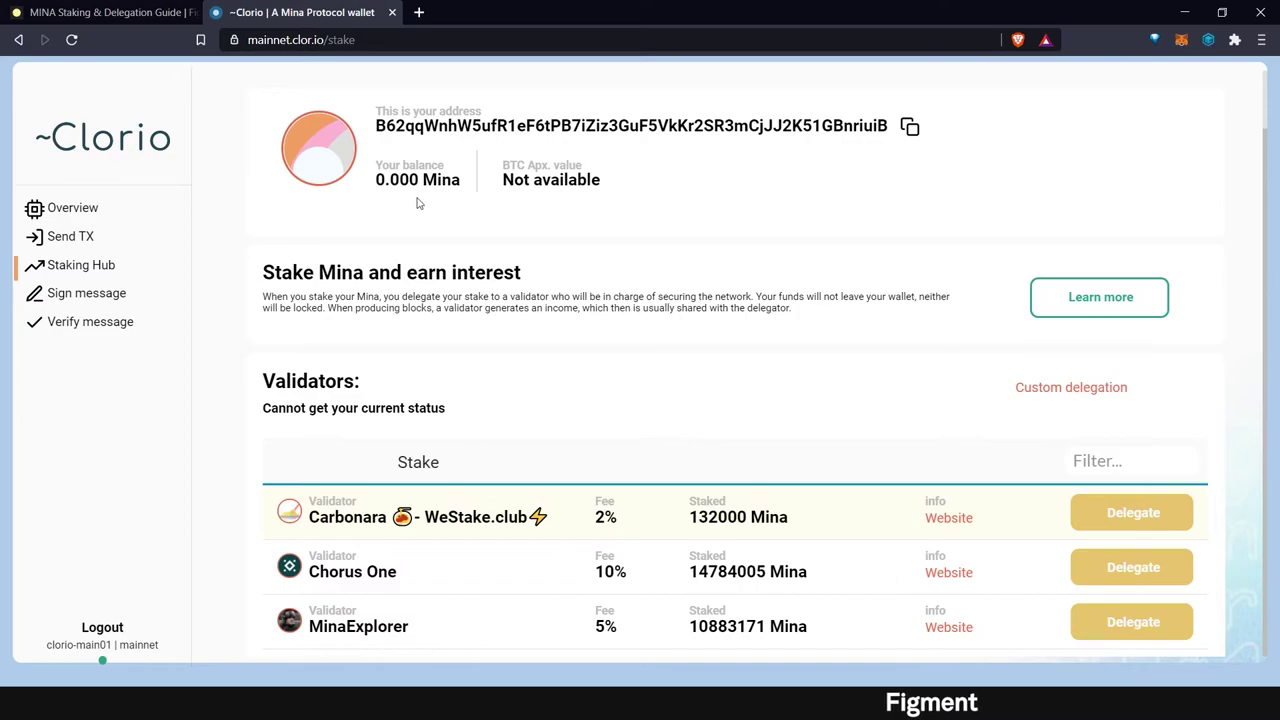
pyautogui.moveTo(390, 165)
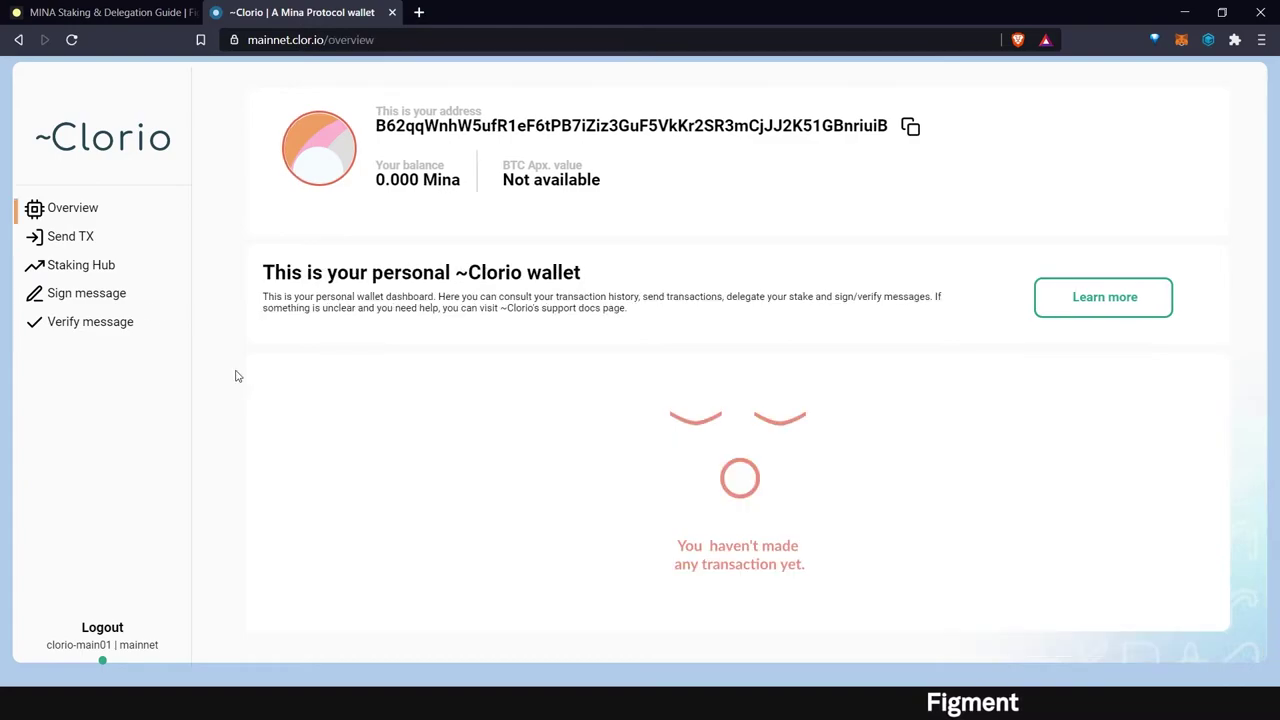
# Review the custom delegation form in the Staking Hub and close it without entering a public key.
pyautogui.click(92, 275)
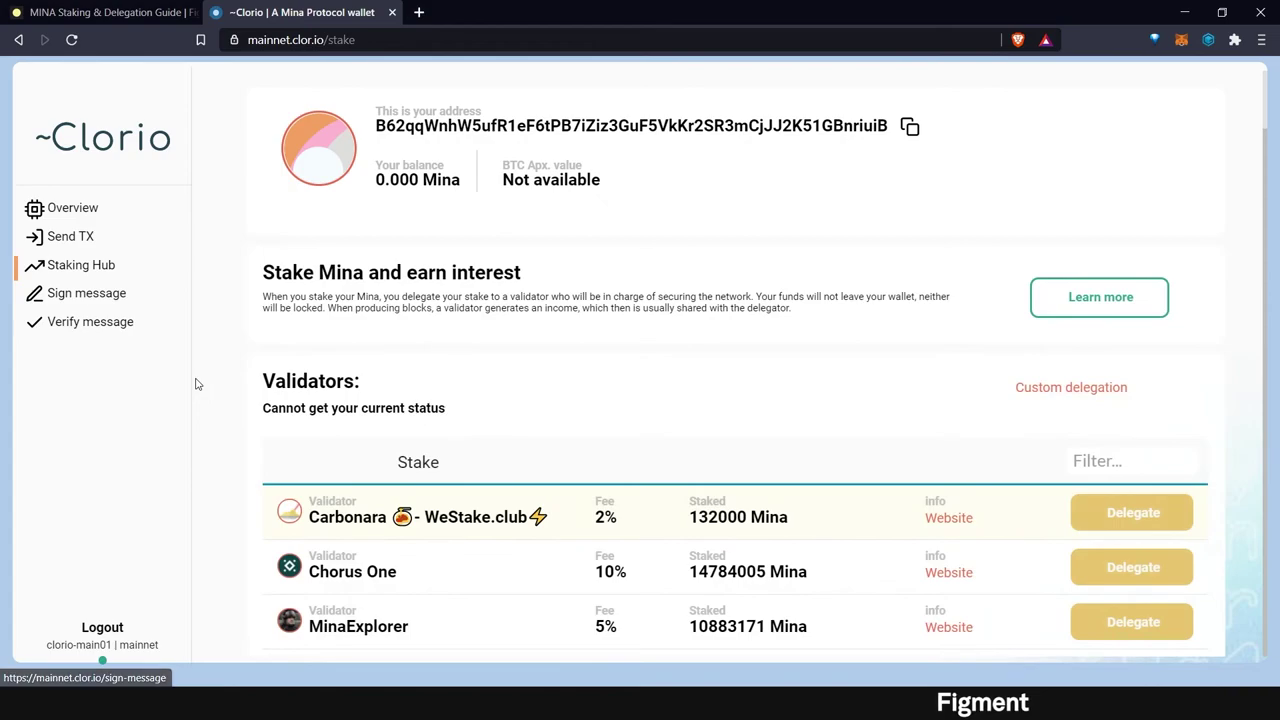
pyautogui.click(1077, 388)
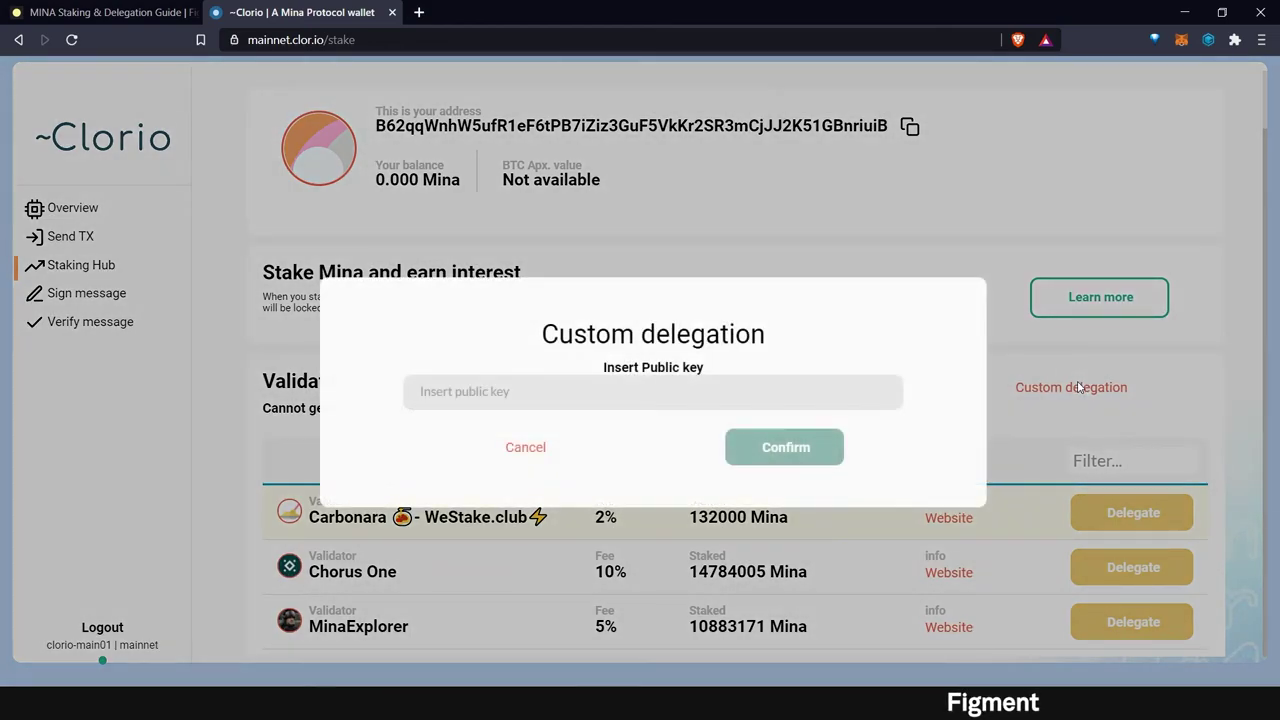
pyautogui.click(513, 392)
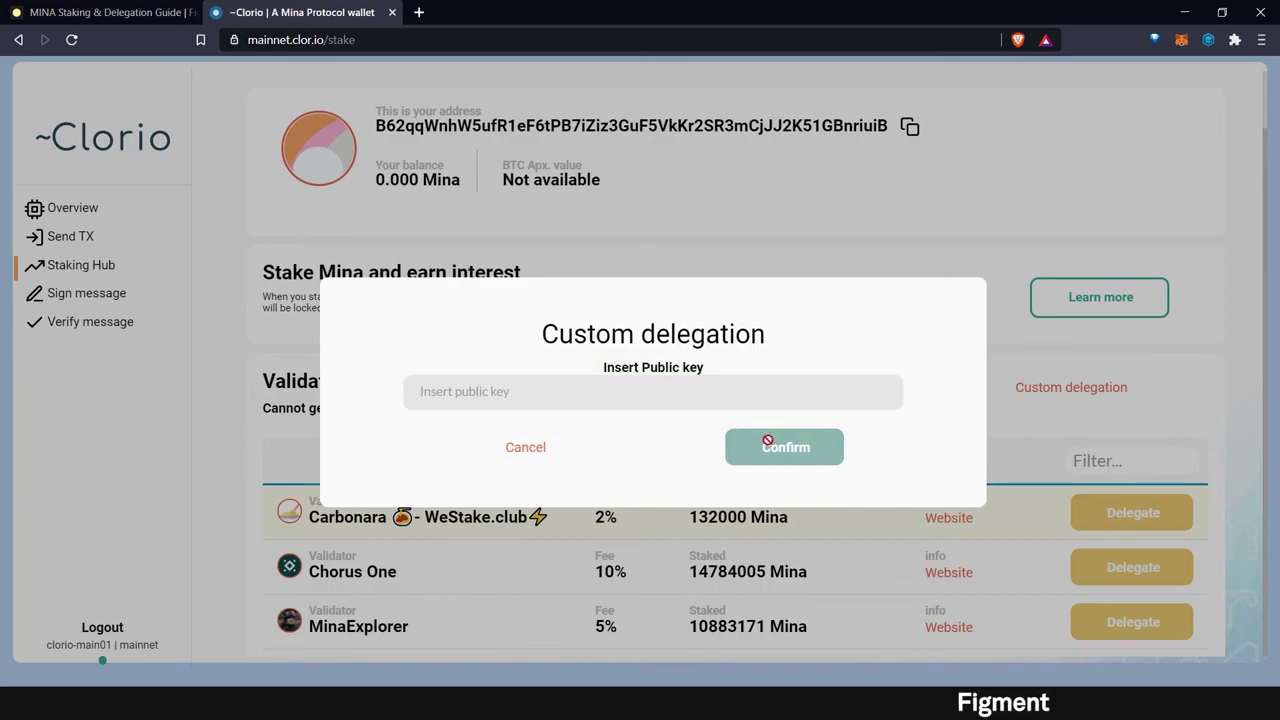
pyautogui.click(852, 225)
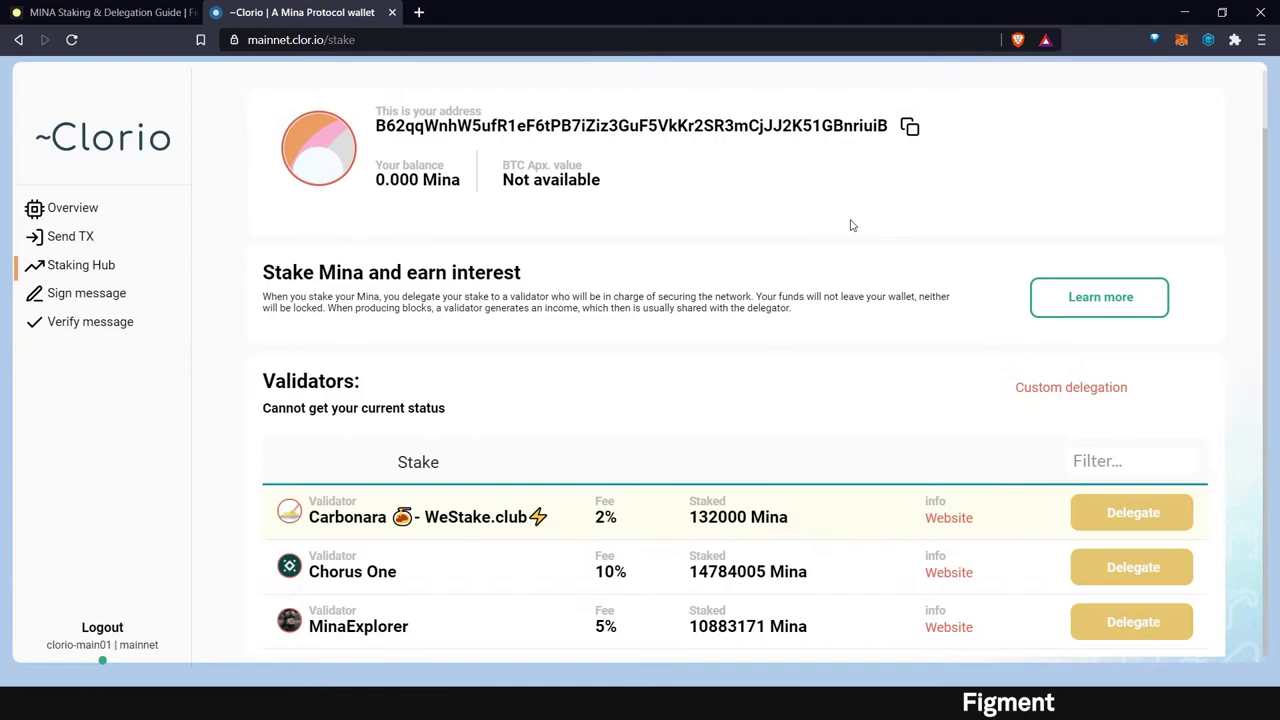
# Open the keypair generation guide linked in the command-line staking section of Figment's Mina guide.
pyautogui.click(95, 22)
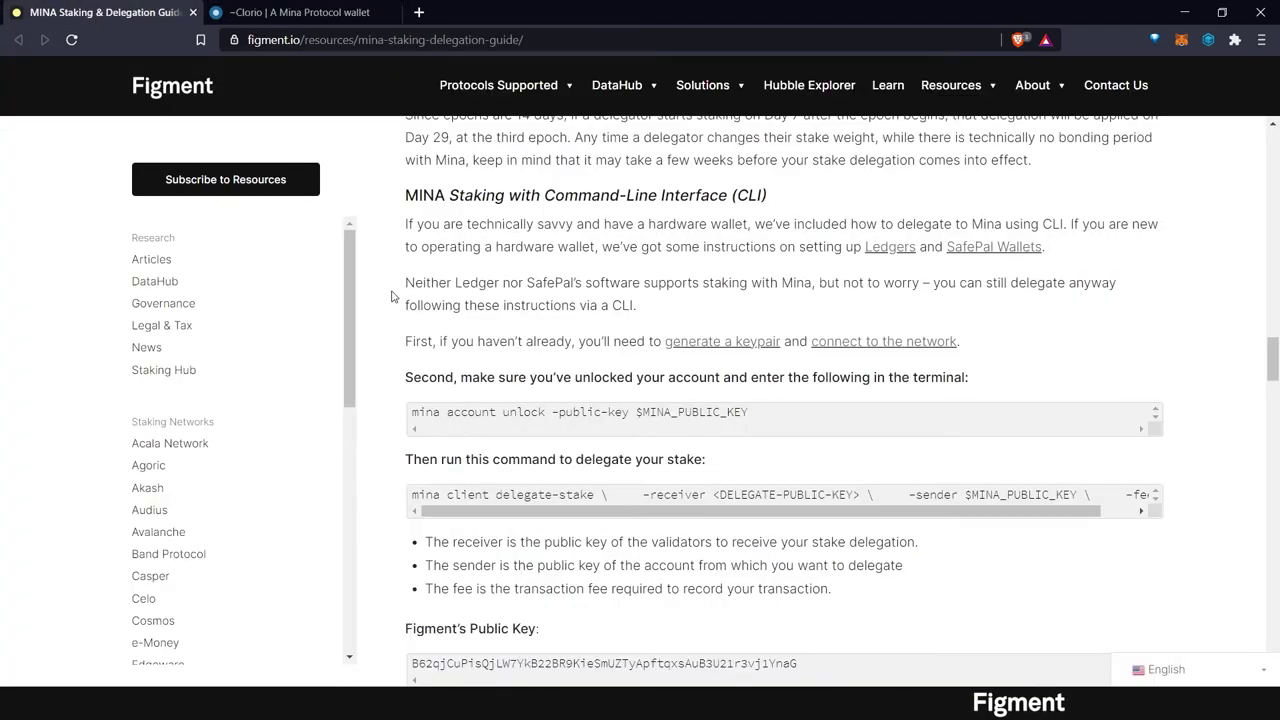
pyautogui.scroll(-1, 392, 296)
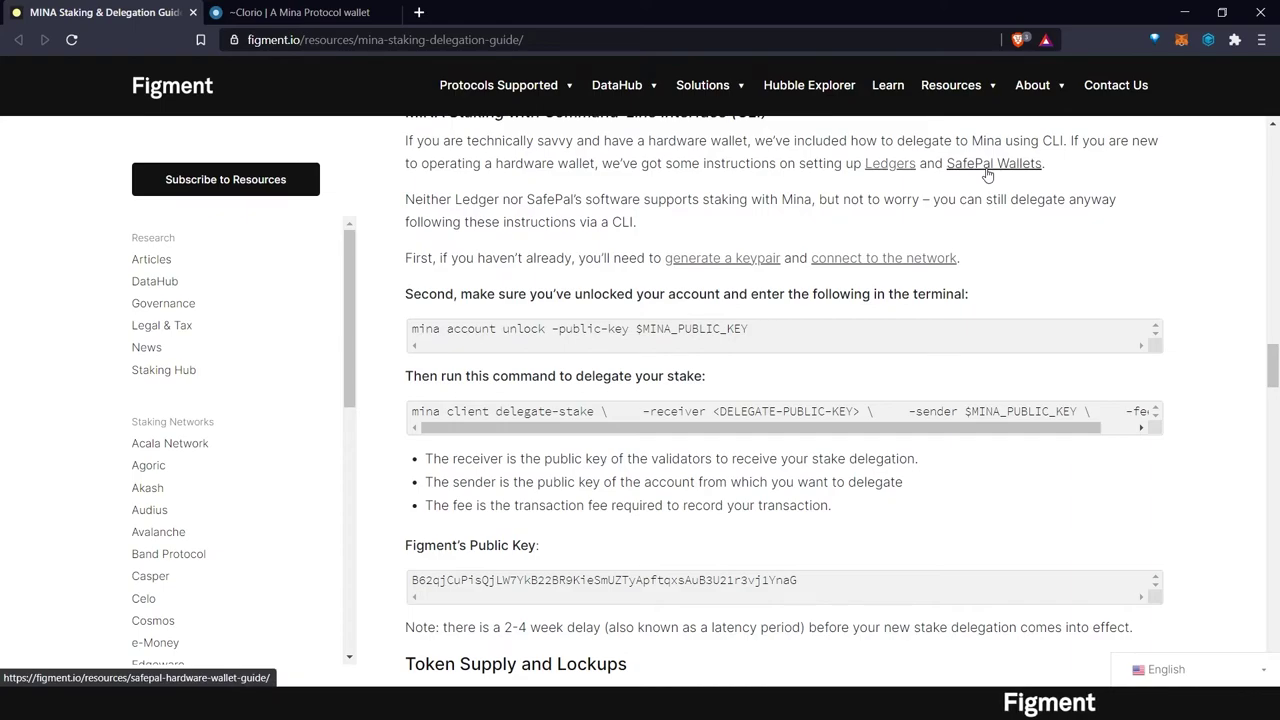
pyautogui.middleClick(722, 257)
pyautogui.scroll(3, 425, 352)
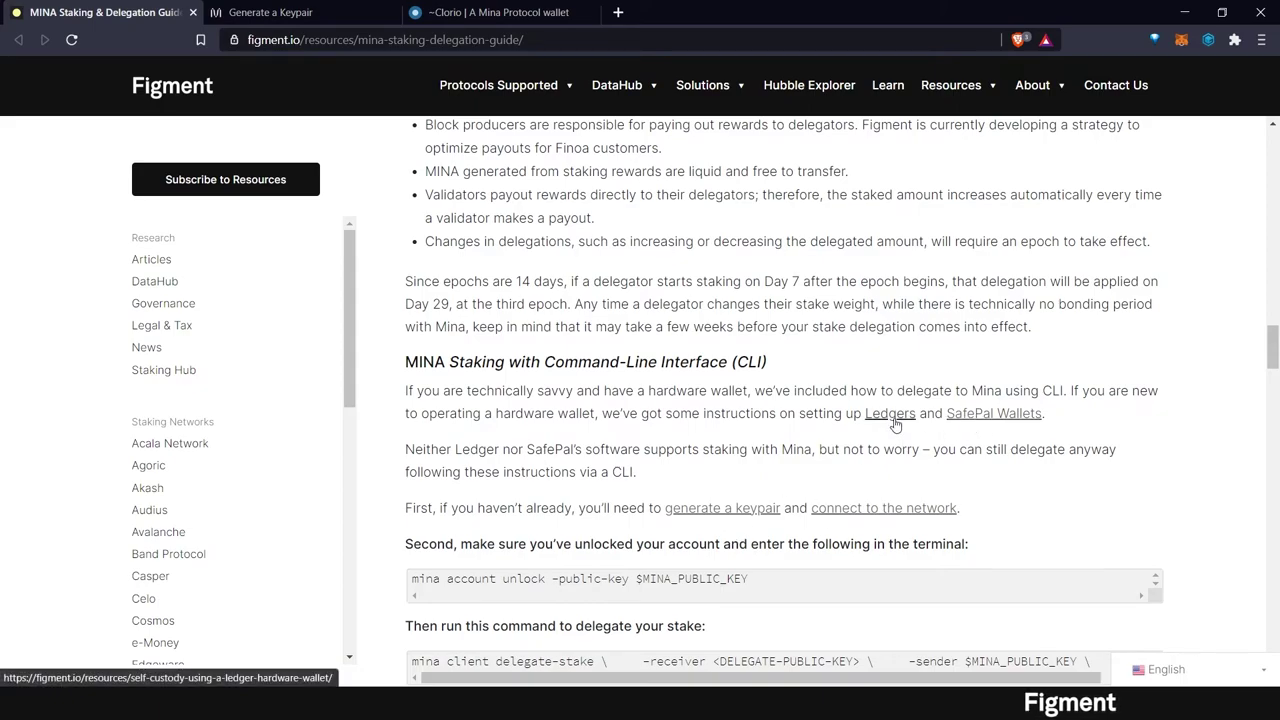
pyautogui.click(735, 507)
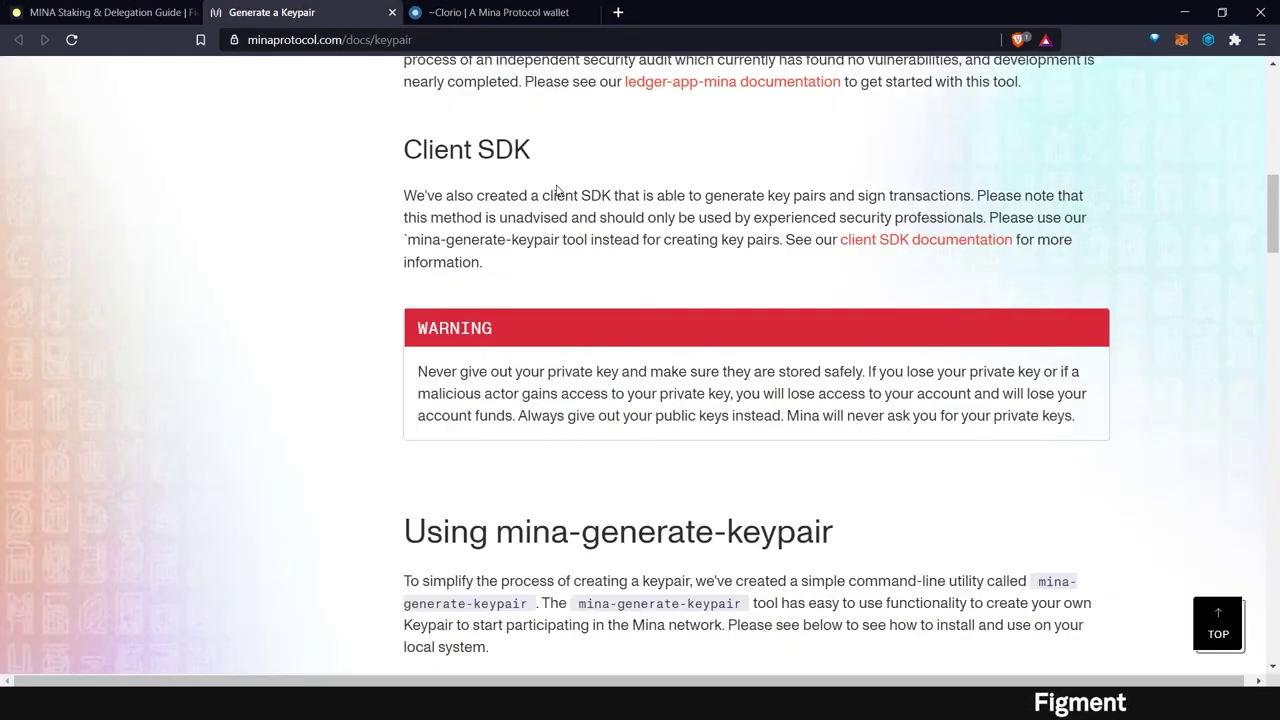
# Open the Mina repo instructions linked under Ubuntu 18.04 / Debian 9 and review the installation section for each platform.
pyautogui.scroll(-8, 663, 277)
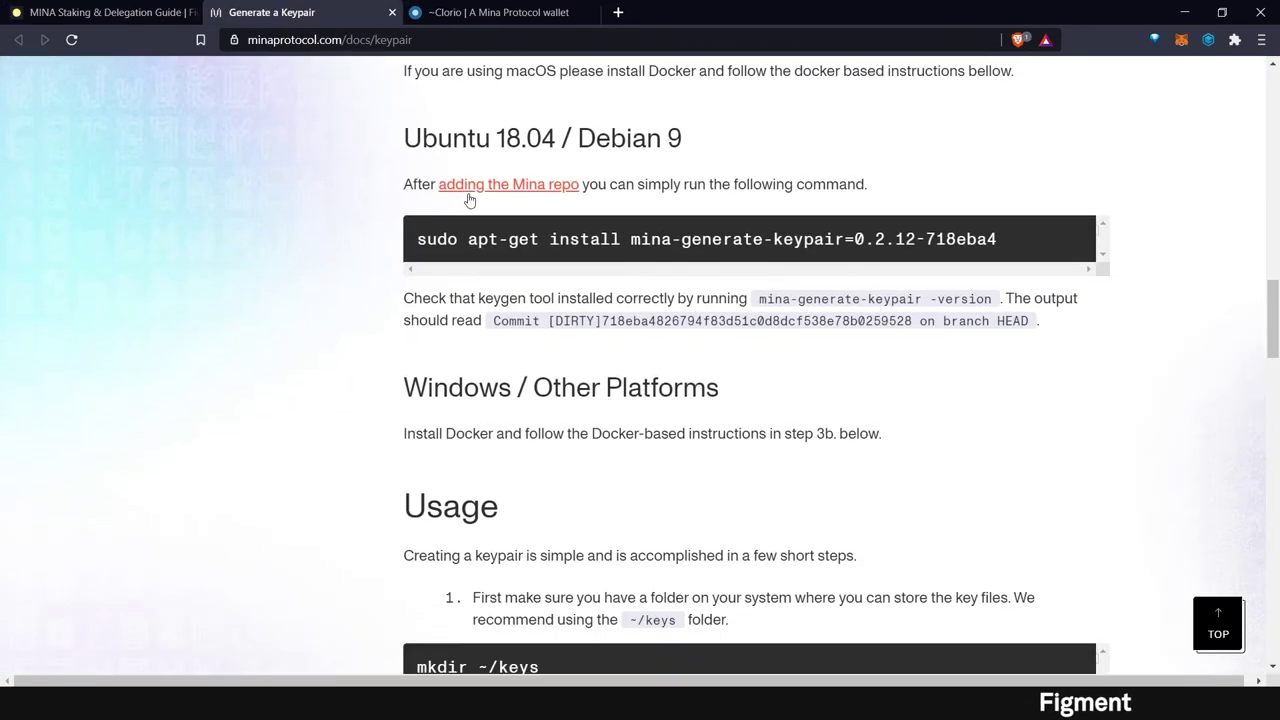
pyautogui.middleClick(469, 200)
pyautogui.click(489, 12)
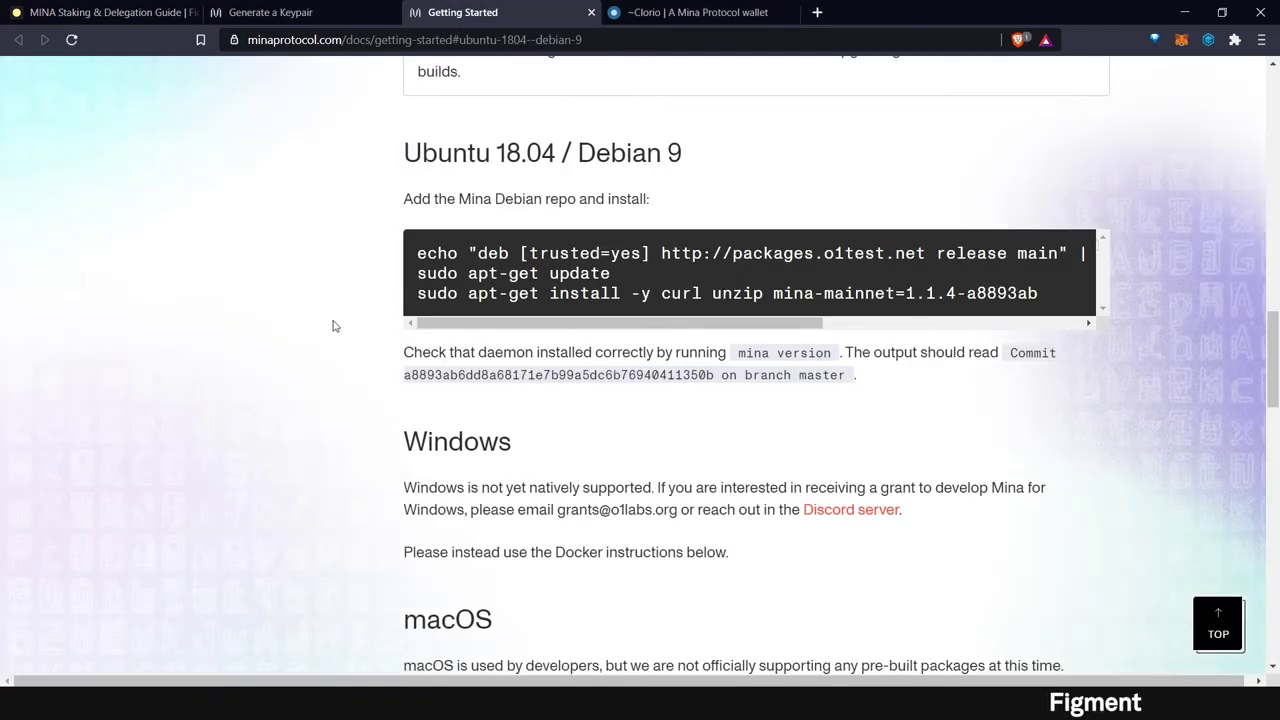
pyautogui.scroll(-2, 335, 326)
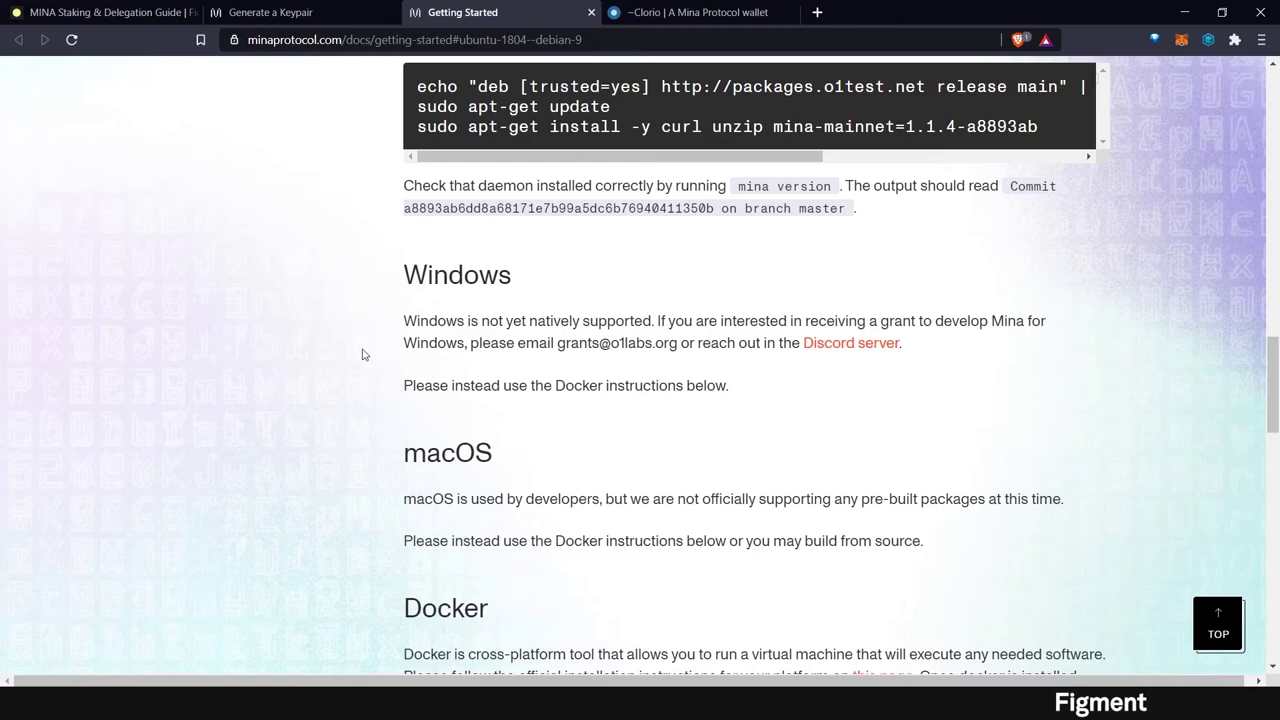
pyautogui.scroll(-2, 363, 354)
pyautogui.scroll(4, 352, 527)
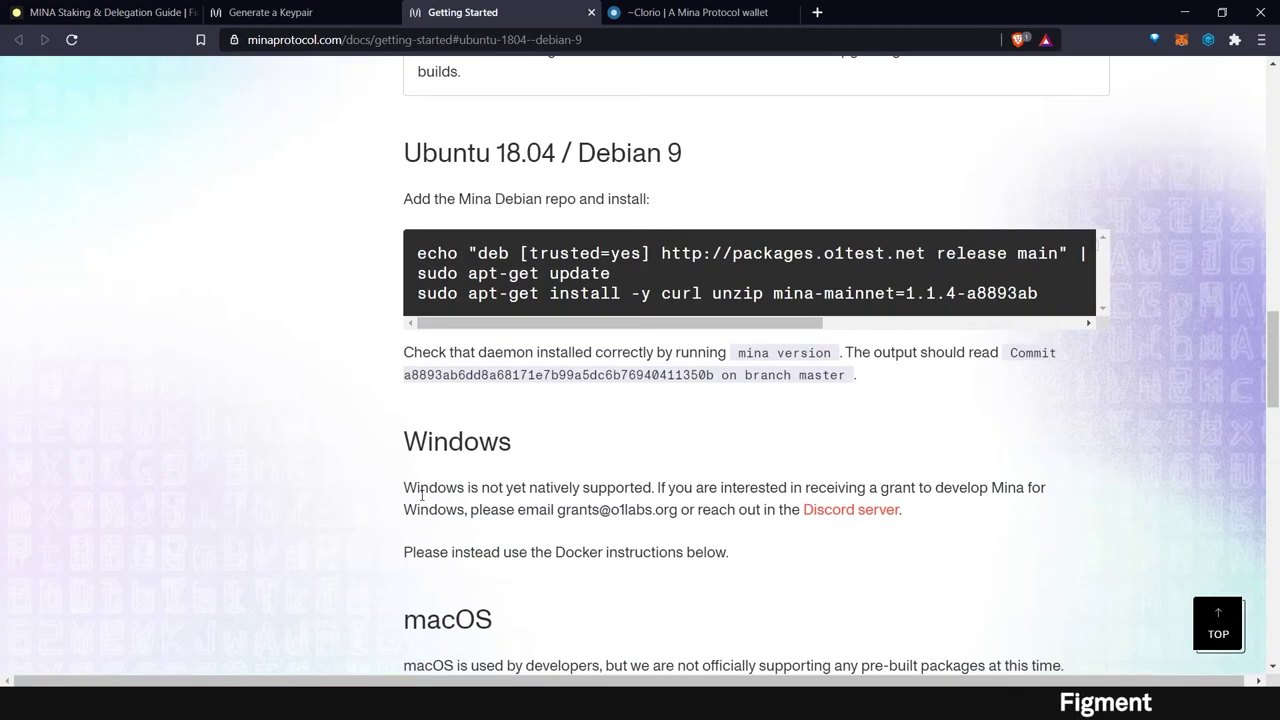
pyautogui.scroll(1, 863, 529)
pyautogui.scroll(5, 610, 466)
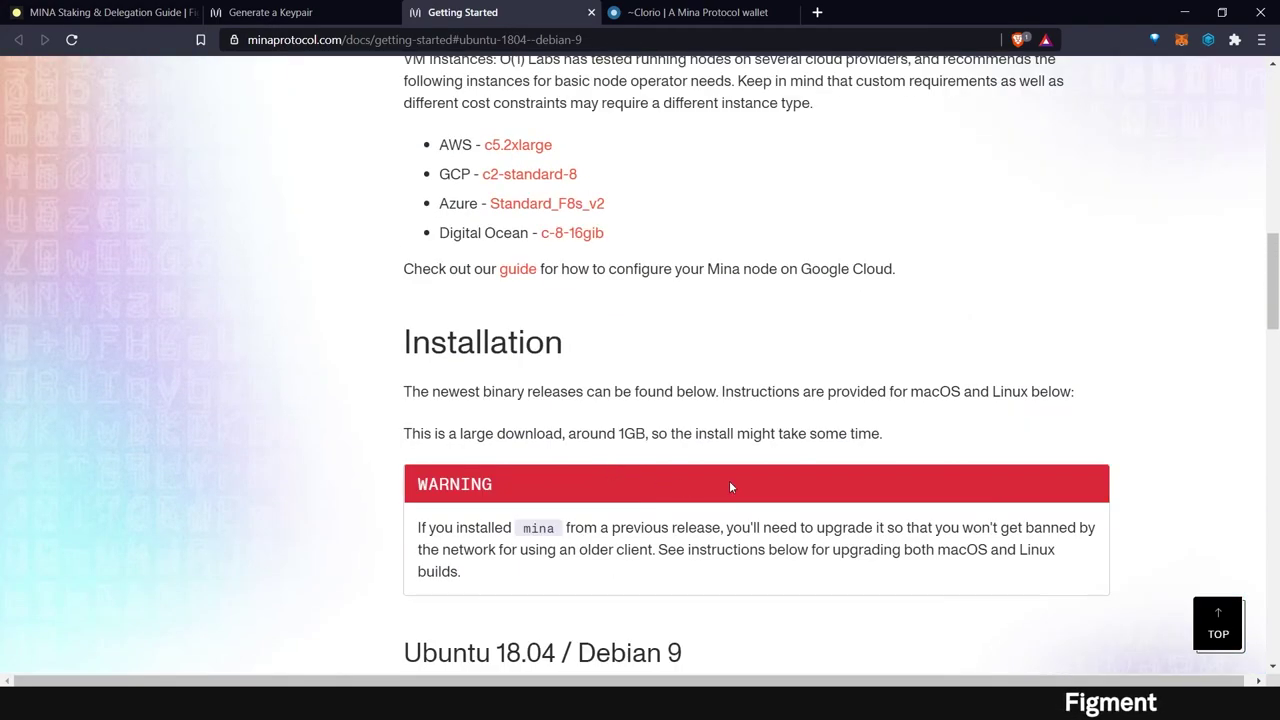
# Return to the keypair guide and examine the mina-generate-keypair install command and the Ubuntu version it requires.
pyautogui.click(262, 12)
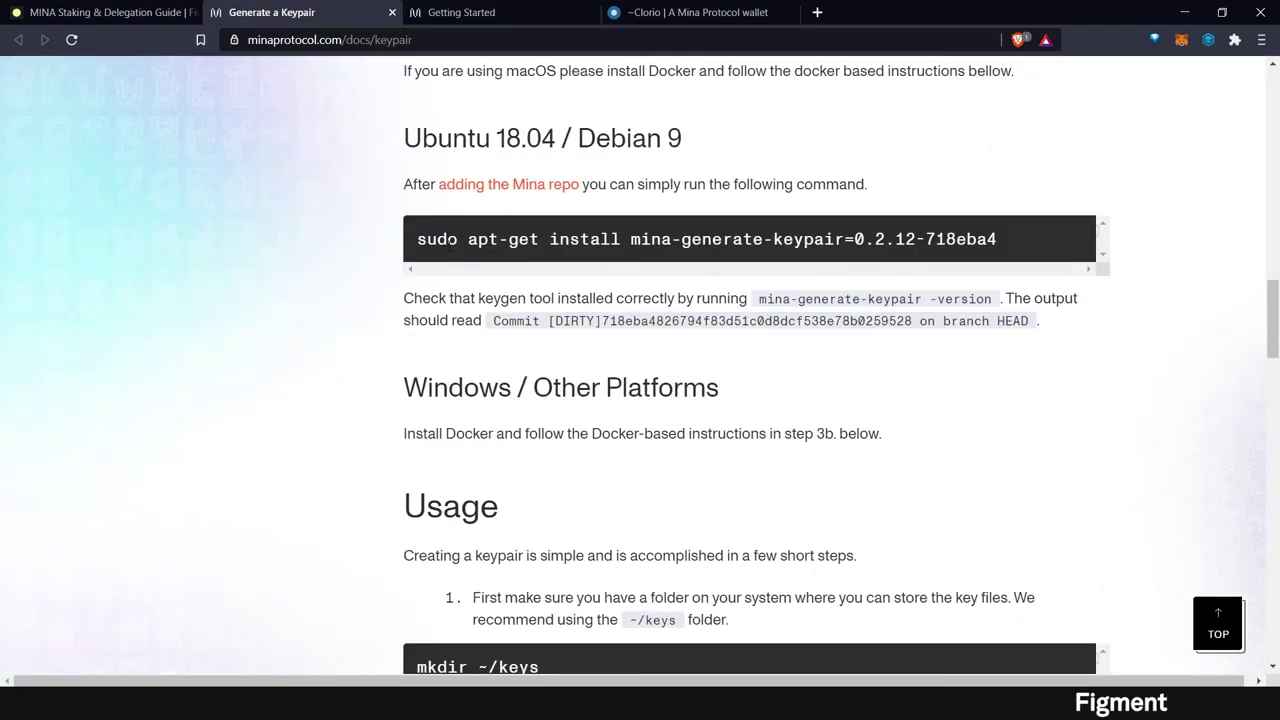
pyautogui.moveTo(466, 240); pyautogui.dragTo(918, 240)
pyautogui.click(1048, 424)
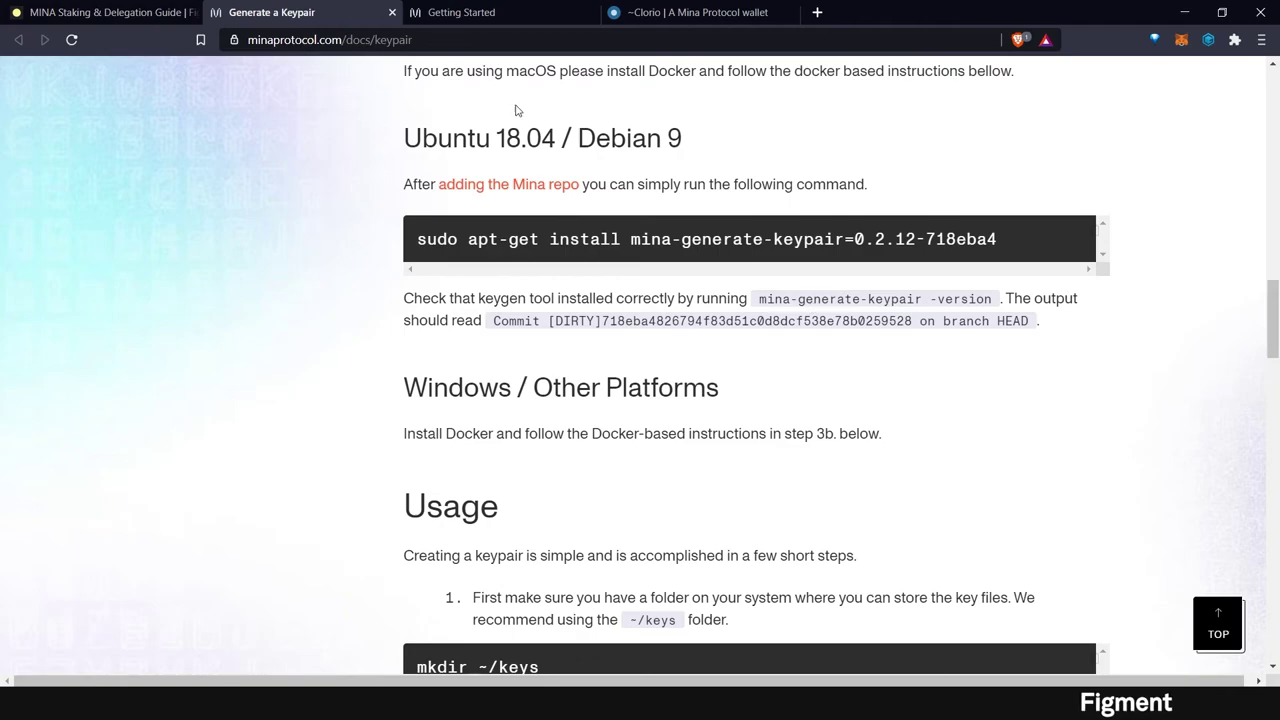
pyautogui.moveTo(557, 140); pyautogui.dragTo(495, 140)
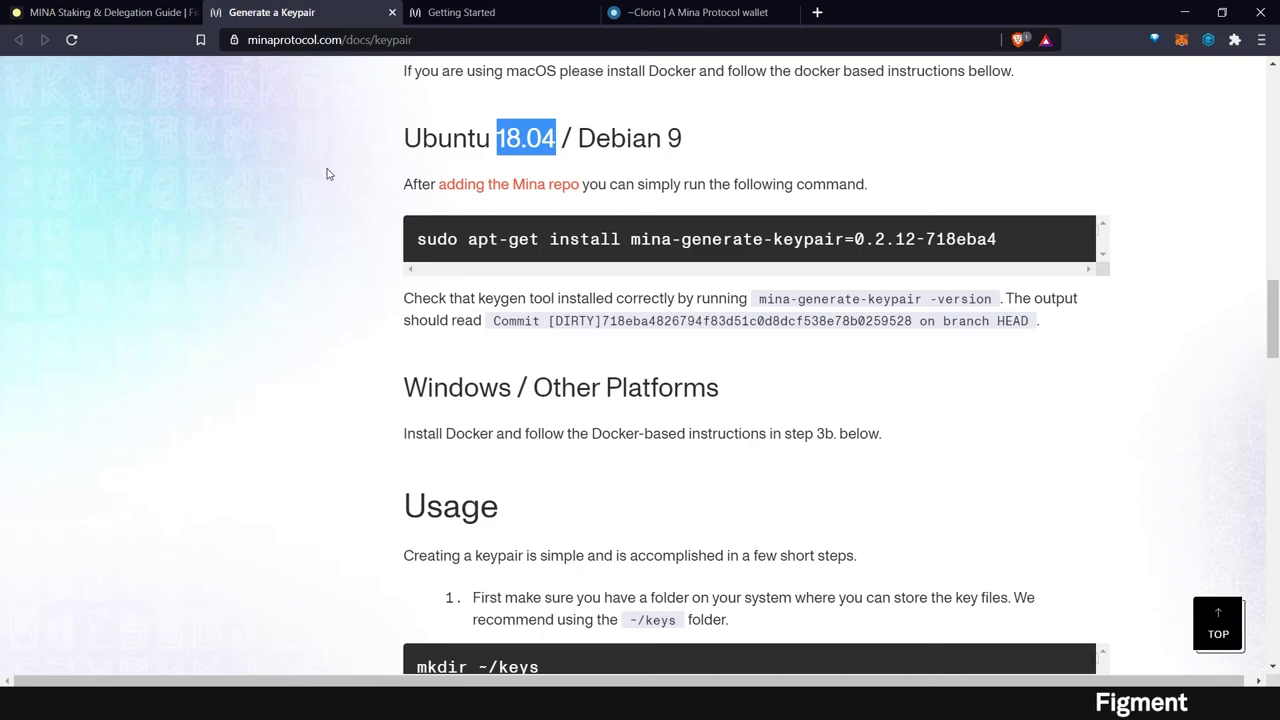
# Read the keypair guide's usage steps for the keys folder, its permissions, and key generation on Ubuntu/Debian or in Docker.
pyautogui.scroll(-7, 380, 314)
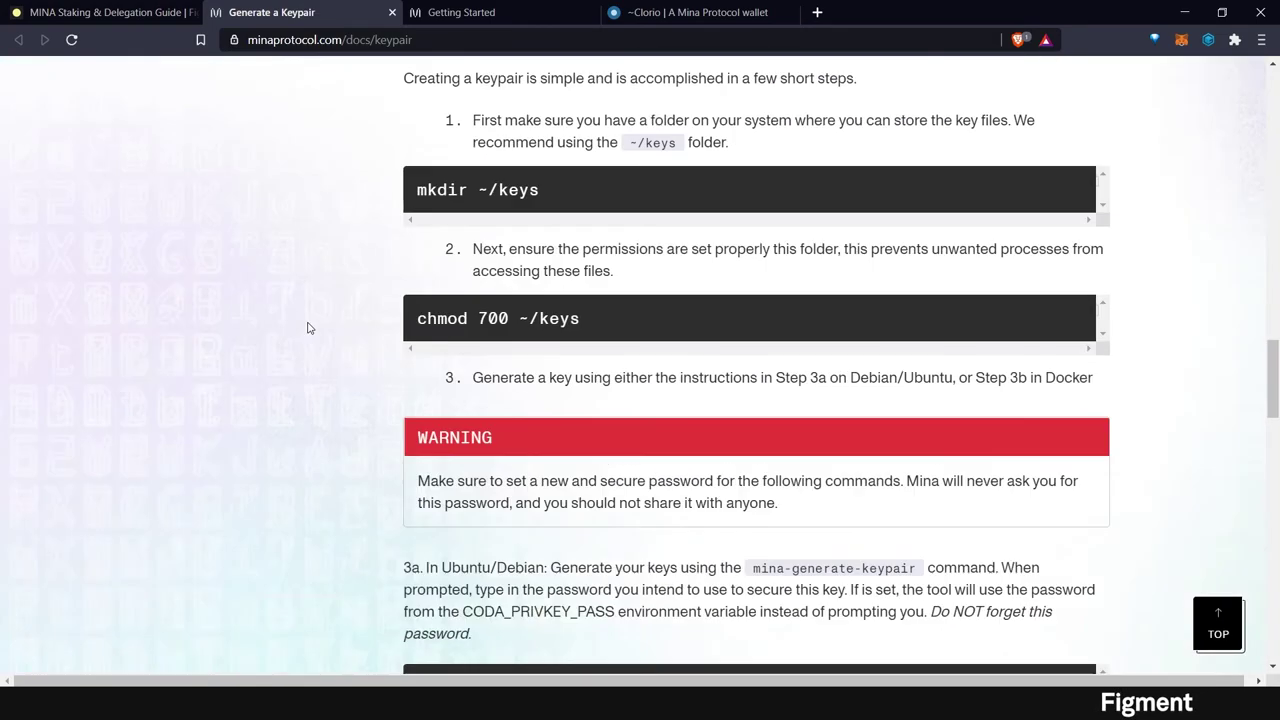
pyautogui.scroll(-2, 290, 360)
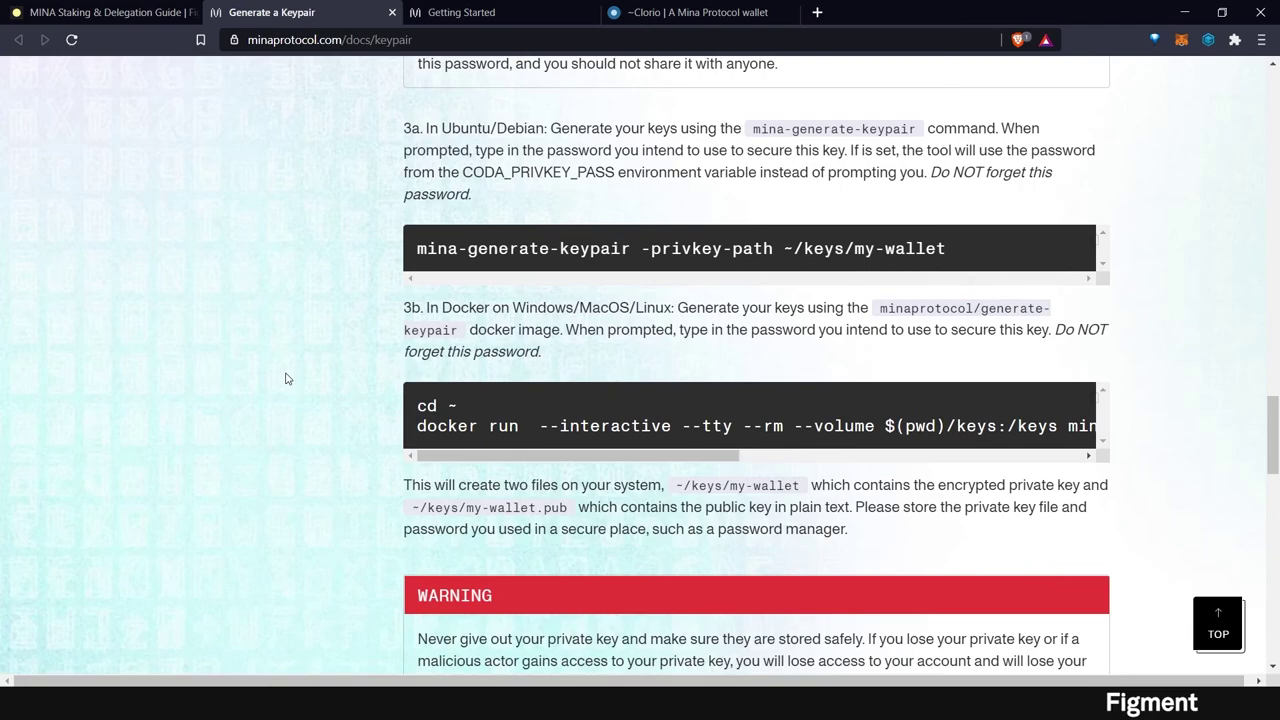
pyautogui.scroll(7, 284, 375)
pyautogui.scroll(2, 285, 377)
pyautogui.click(287, 376)
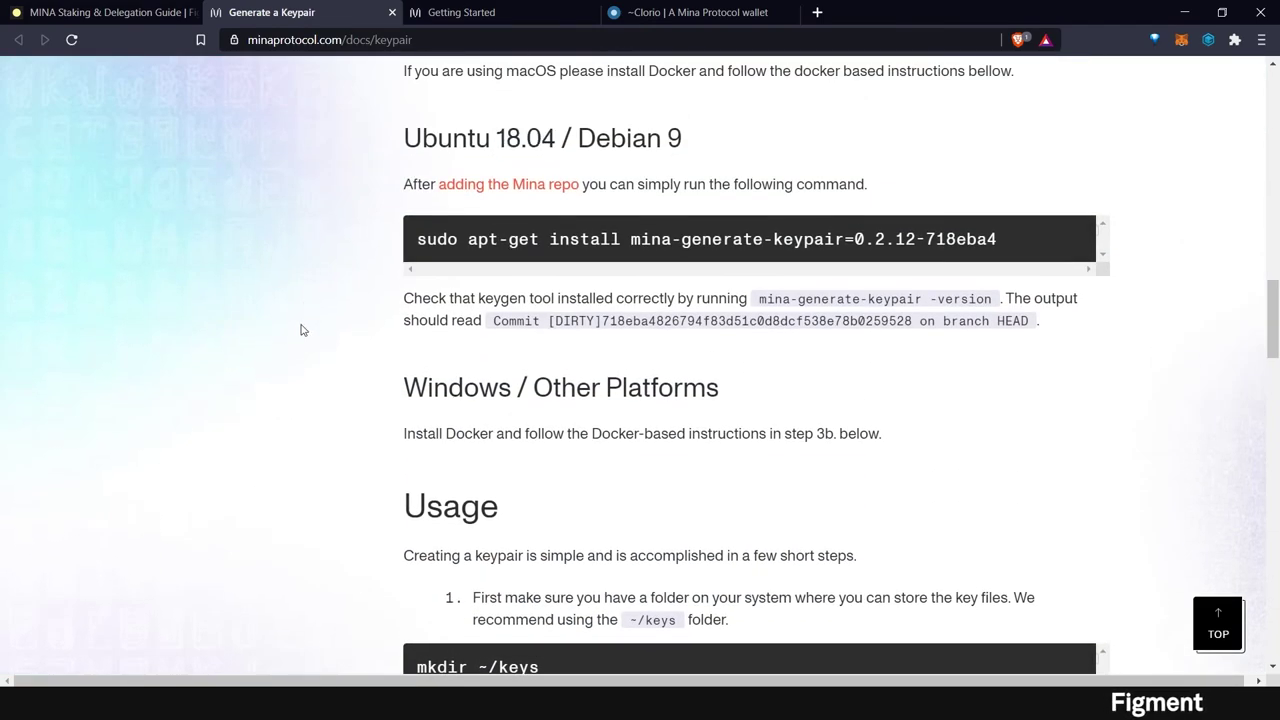
pyautogui.scroll(4, 302, 328)
pyautogui.scroll(-2, 310, 339)
# Read the Getting Started instructions from installation through port forwarding, and open the linked keypair generation page in a new tab.
pyautogui.hotkey('ctrl', 'Tab')
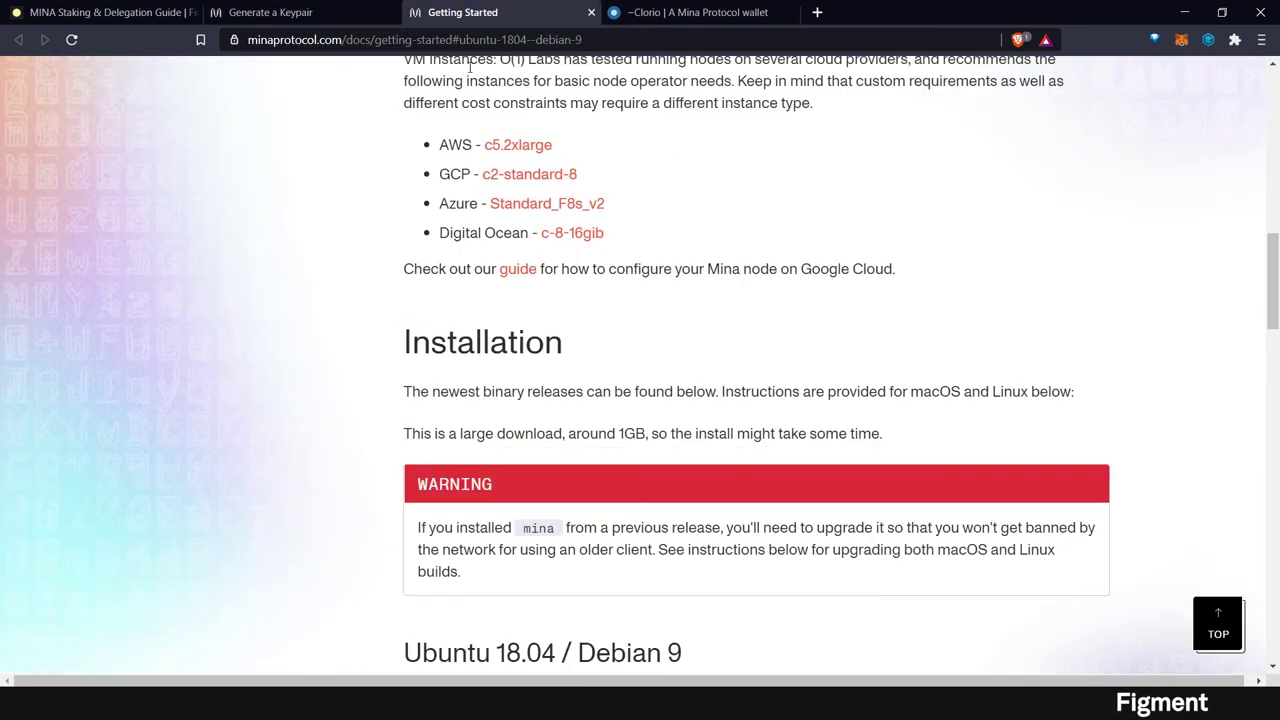
pyautogui.scroll(-2, 250, 365)
pyautogui.scroll(-3, 248, 361)
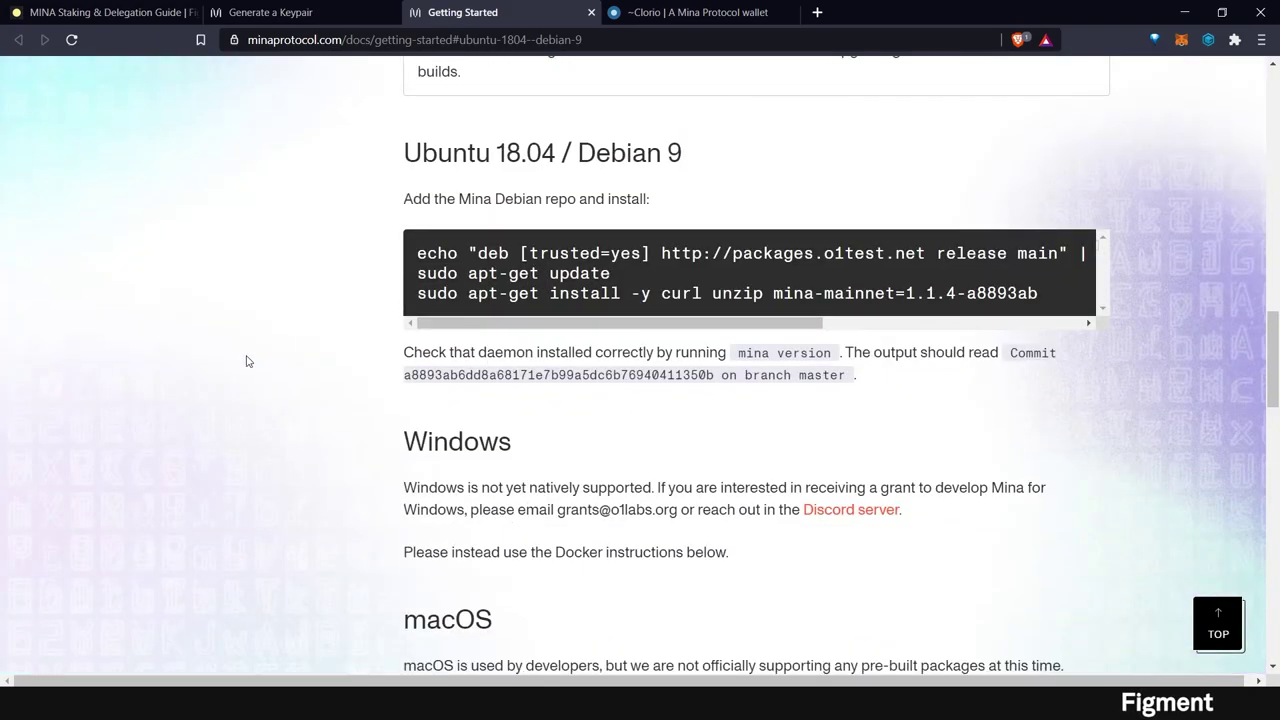
pyautogui.scroll(-3, 248, 361)
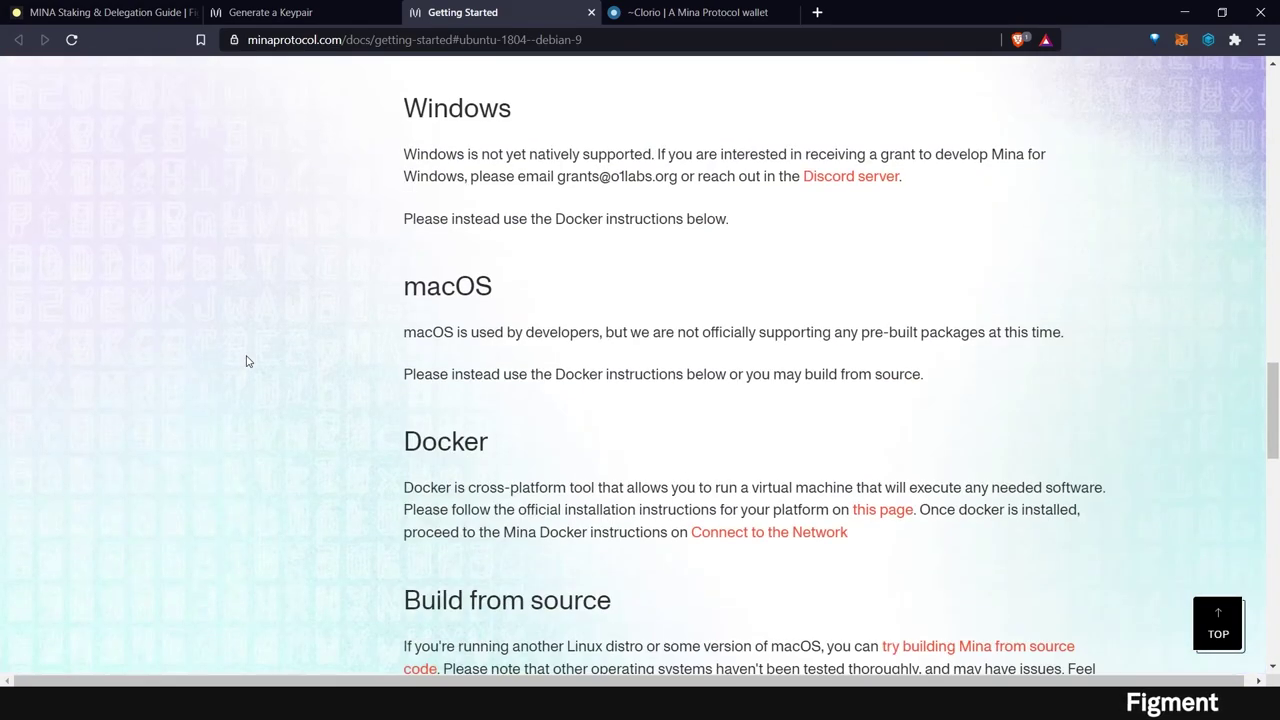
pyautogui.scroll(1, 248, 361)
pyautogui.scroll(-2, 248, 361)
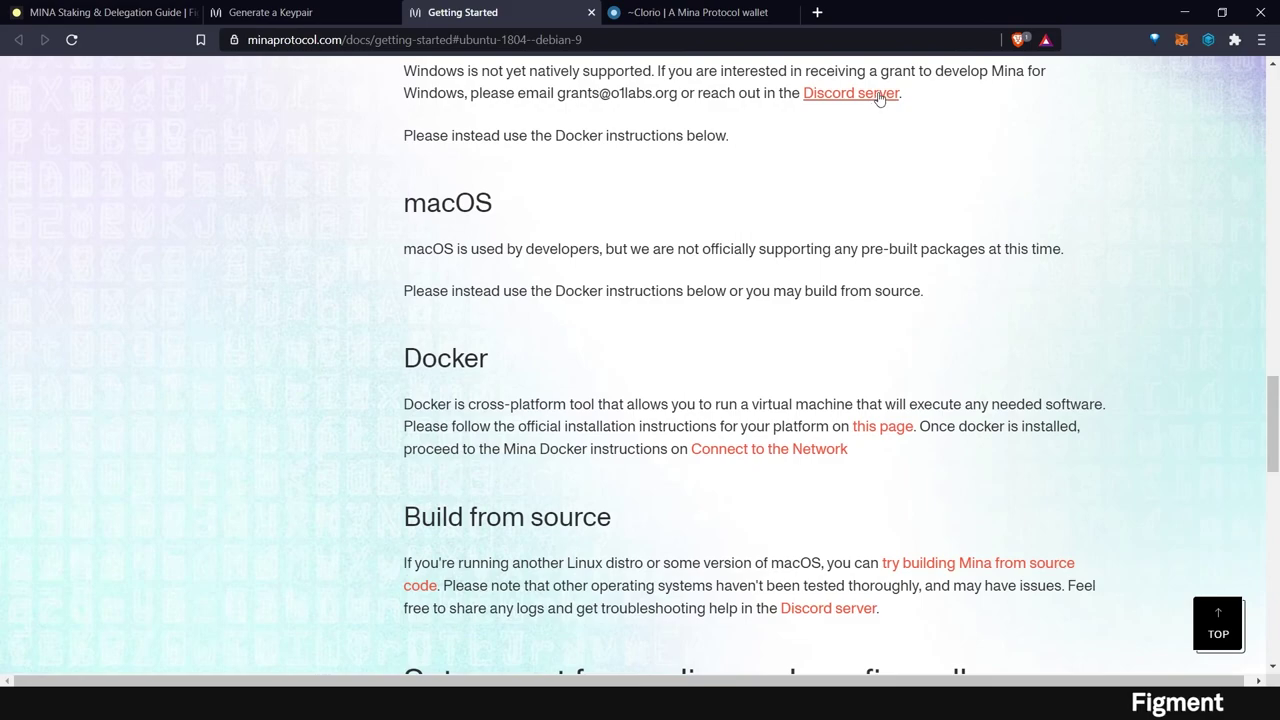
pyautogui.scroll(-4, 346, 450)
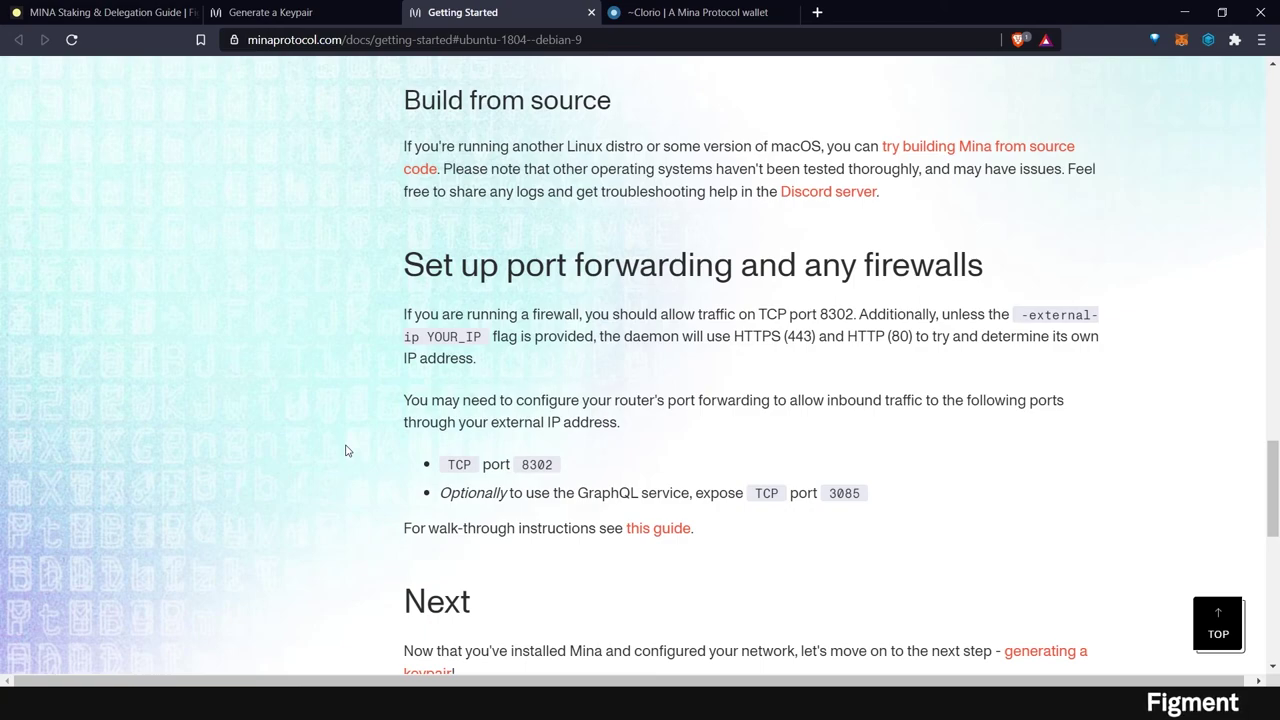
pyautogui.scroll(-2, 346, 450)
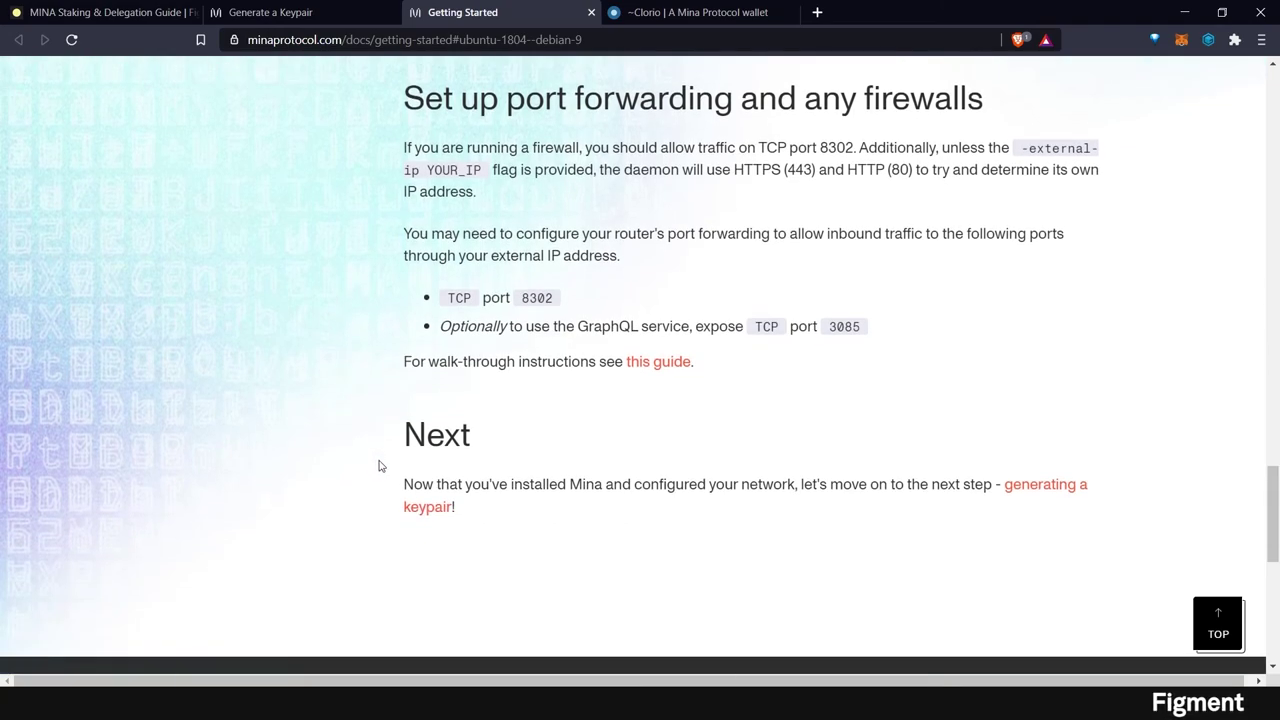
pyautogui.click(414, 506)
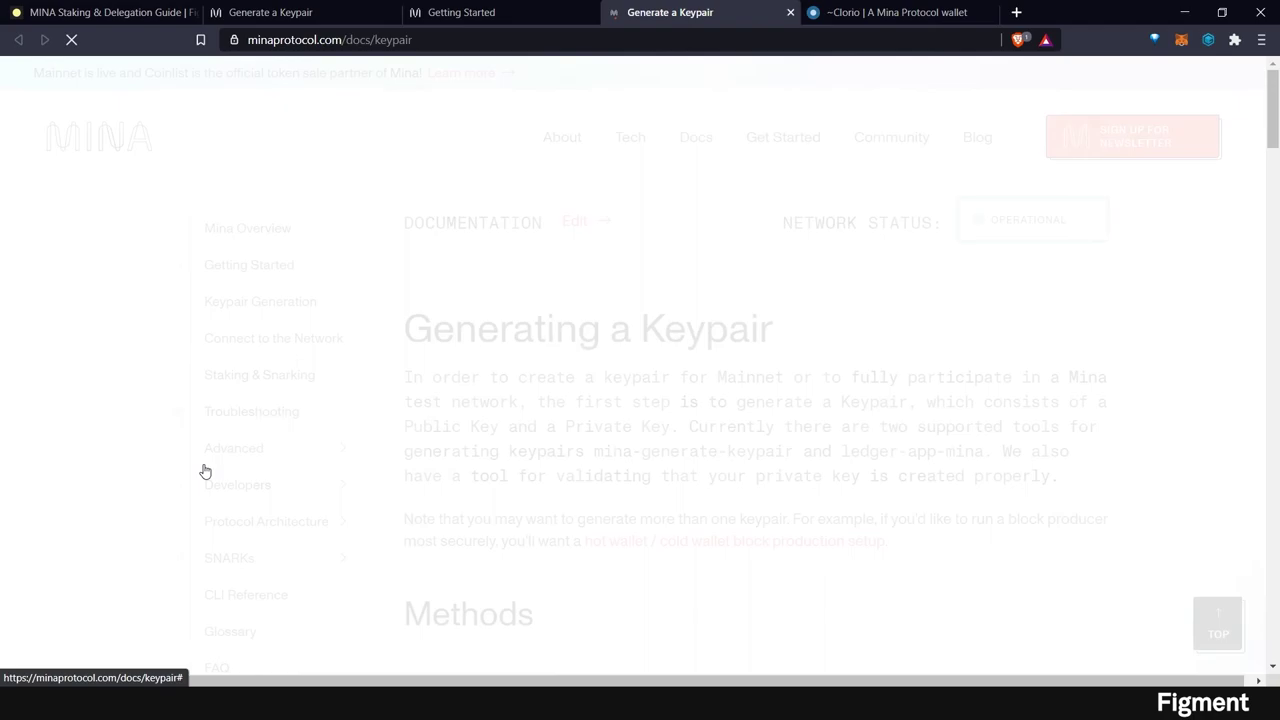